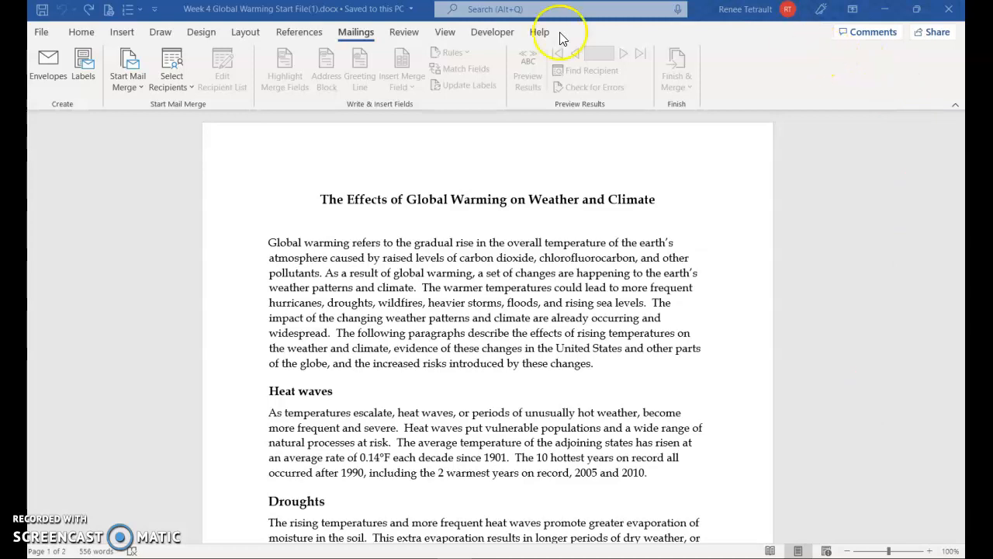
- View multiple pages of the document at once, and return the zoom to 100%
left_click(447, 32)
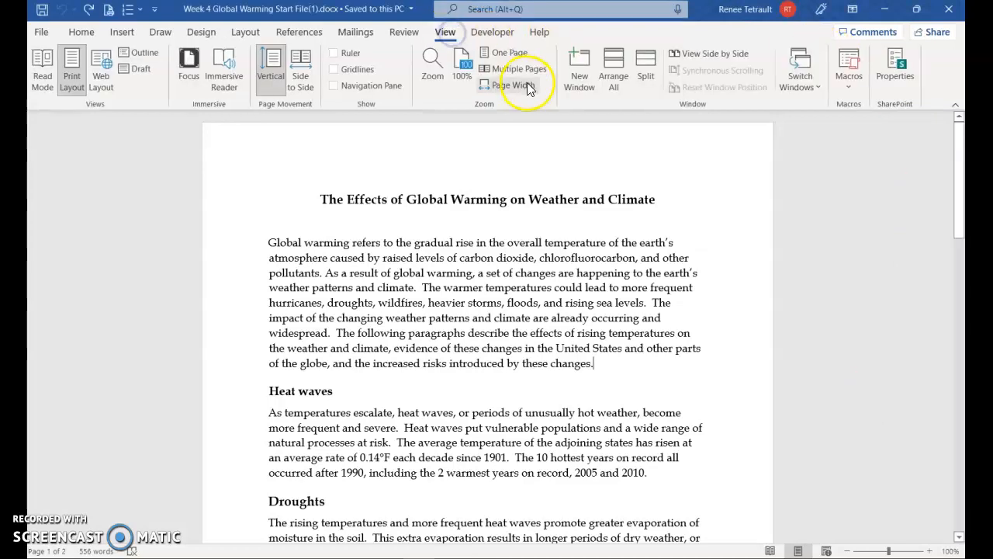
left_click(501, 68)
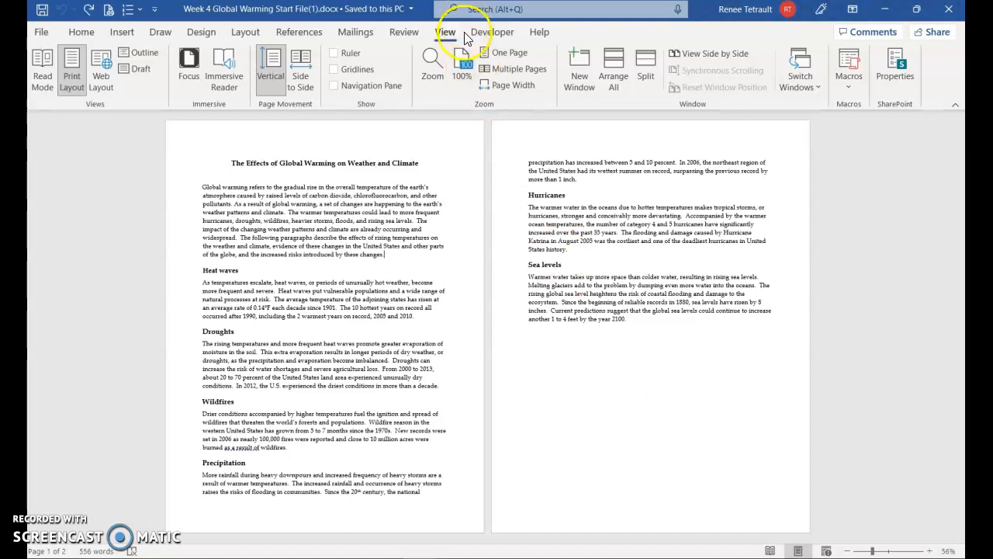
left_click(464, 59)
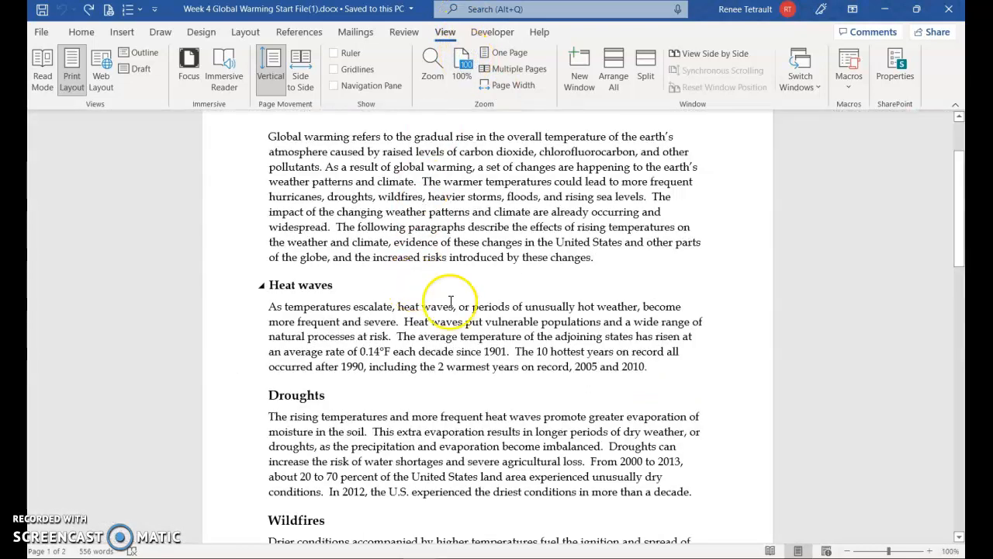
- Insert a footnote at the end of the introductory paragraph, after "introduced by these changes."
scroll(446, 311, "up", 1)
left_click(608, 310)
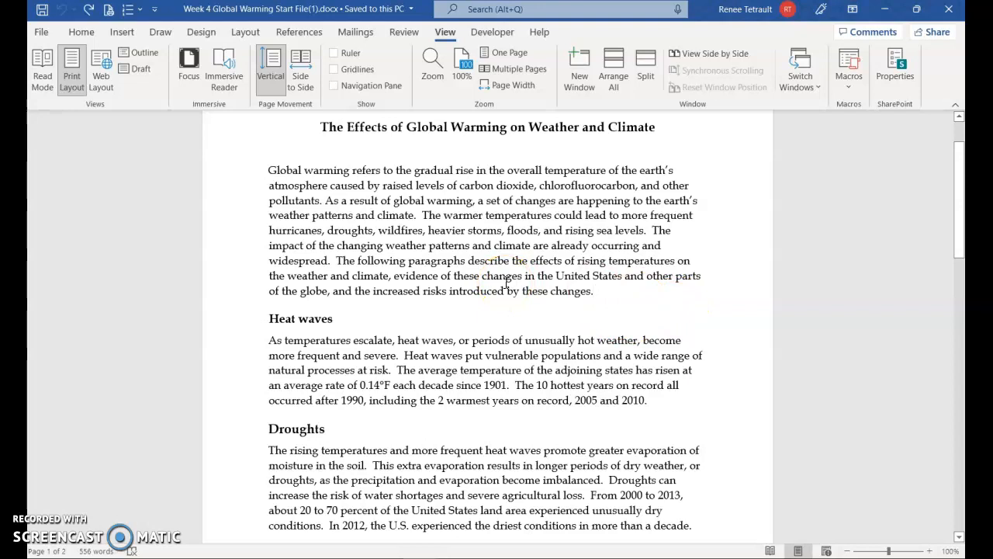
left_click(608, 294)
scroll(608, 294, "up", 2)
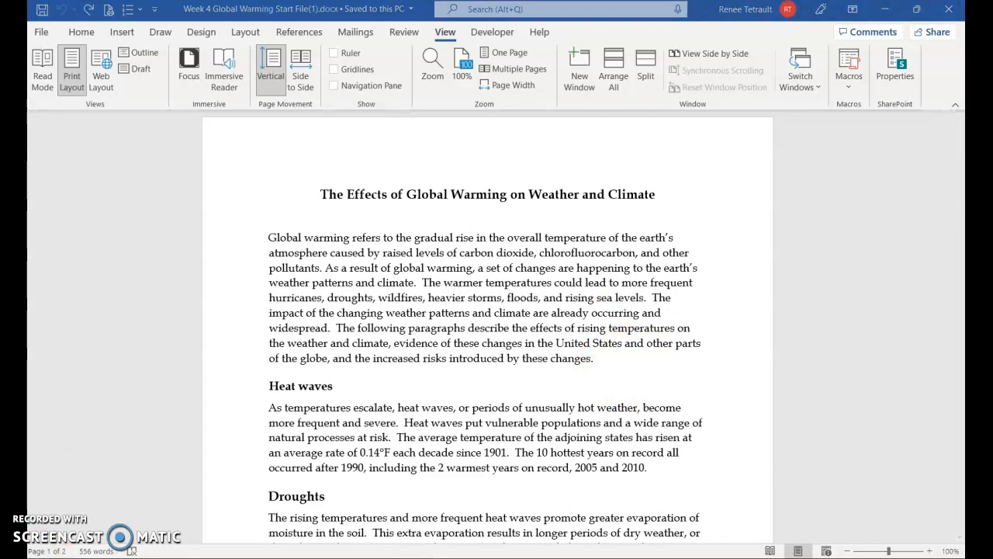
left_click(594, 359)
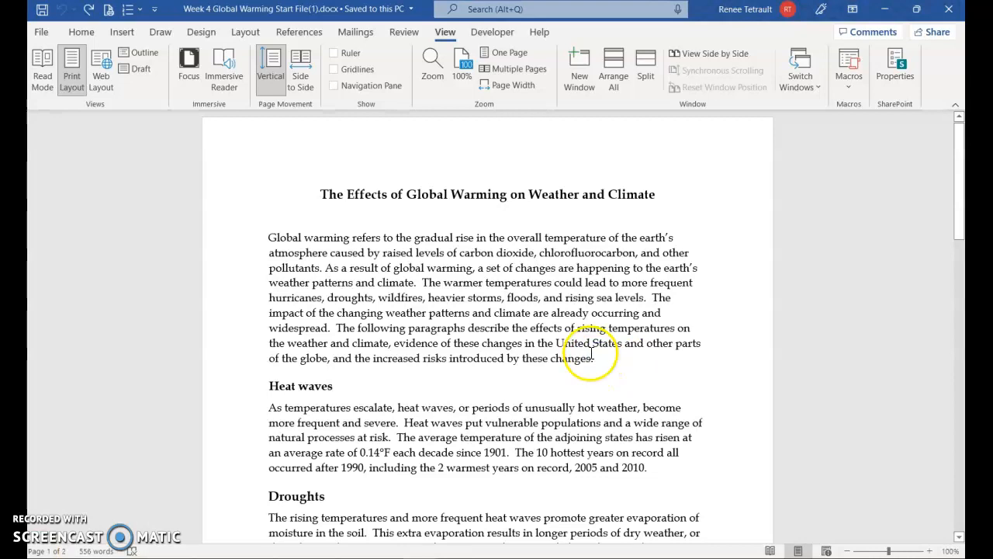
left_click(298, 34)
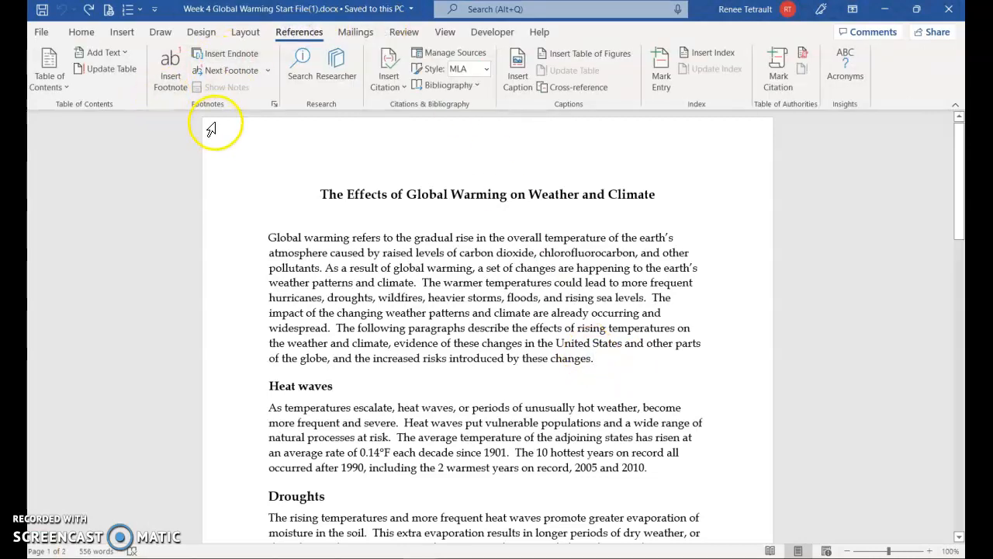
left_click(169, 78)
- Write the introductory paragraph's footnote as "Global warming will significantly impact our future climate and weather."
scroll(643, 199, "up", 2)
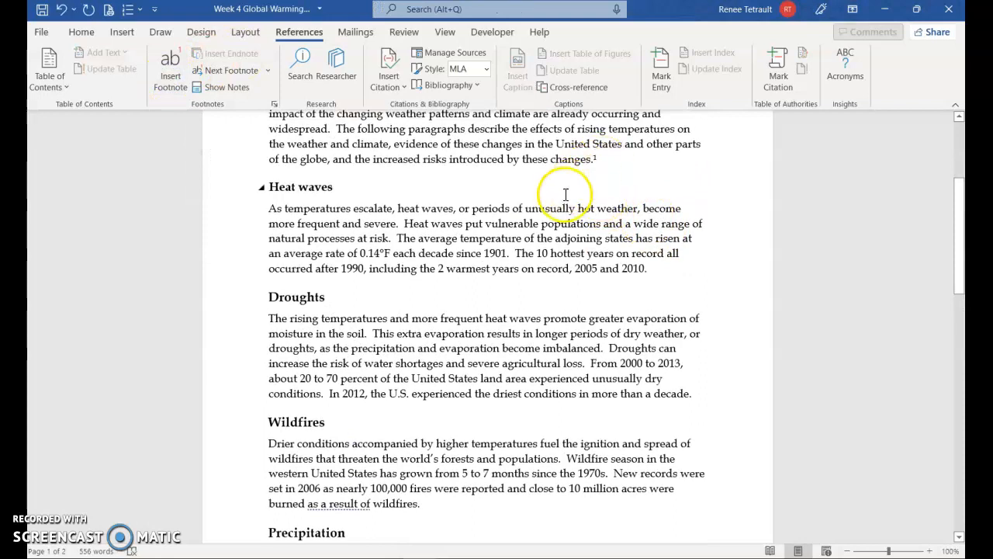
scroll(454, 354, "down", 2)
scroll(404, 435, "down", 1)
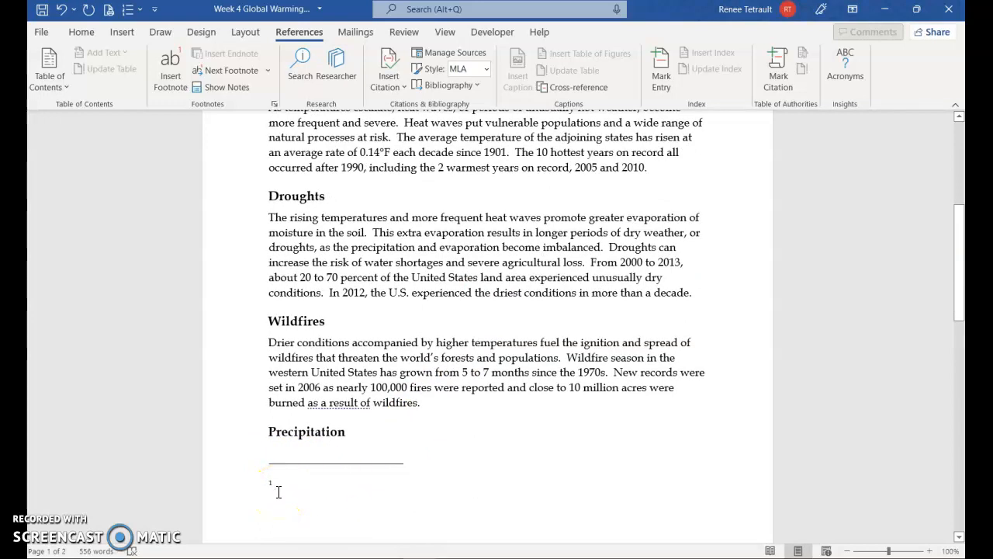
scroll(455, 381, "up", 2)
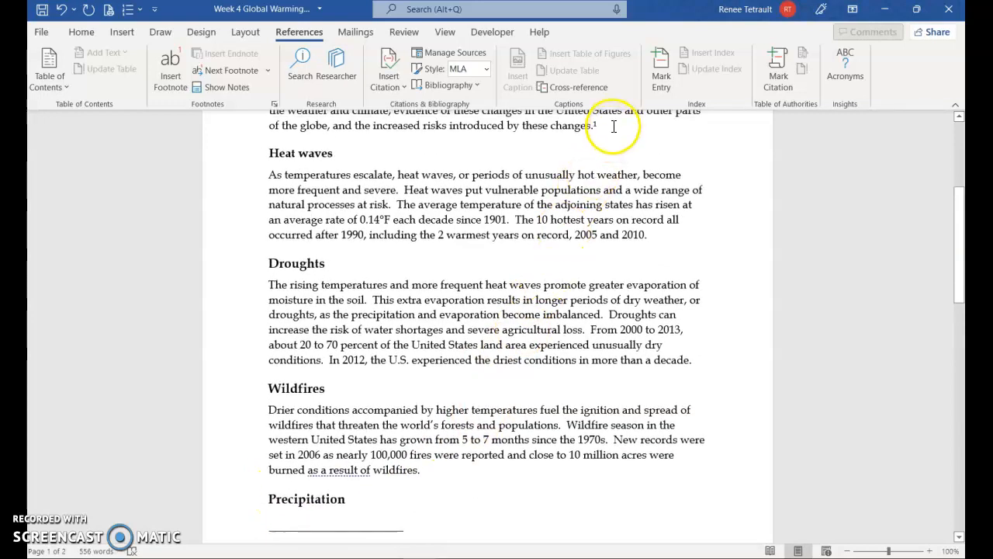
scroll(613, 132, "up", 1)
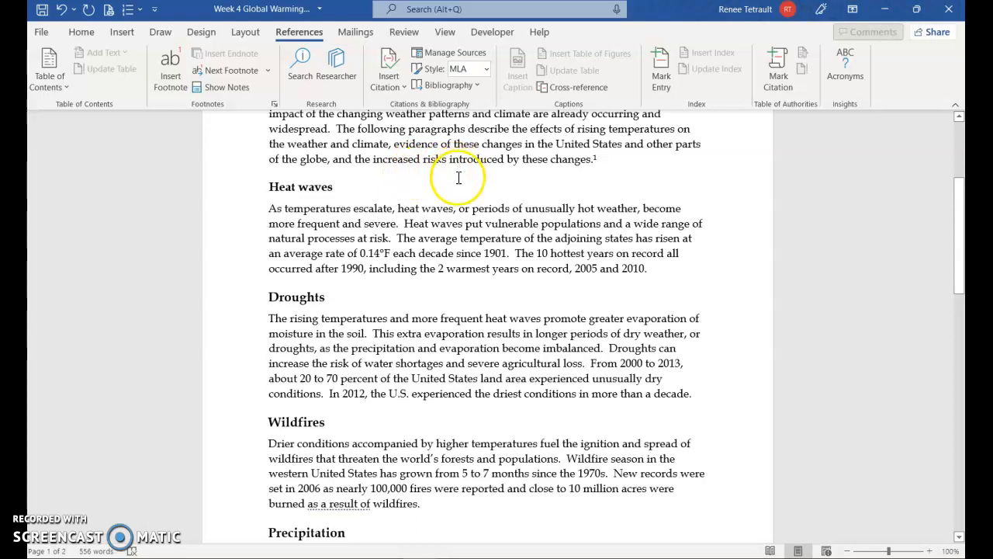
scroll(417, 288, "down", 3)
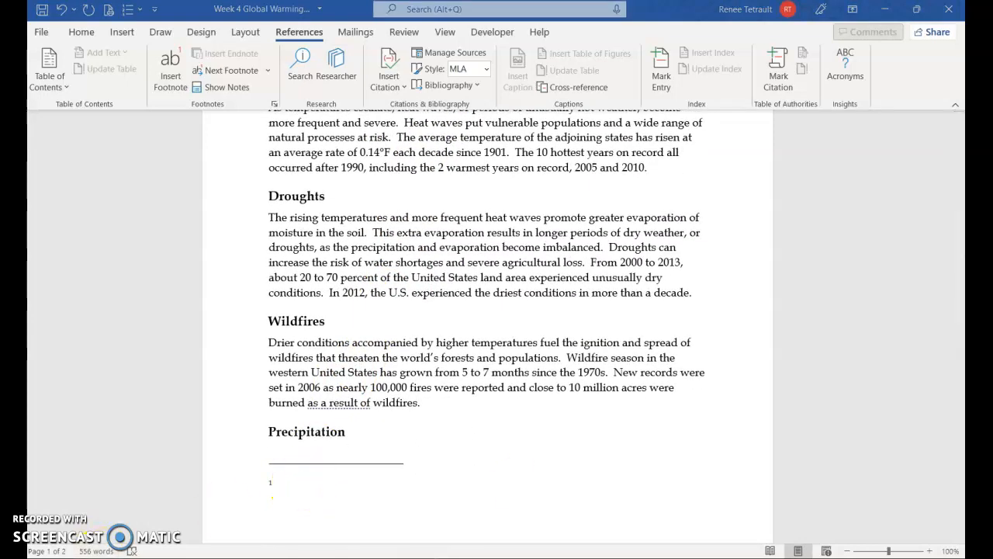
type("Global warming will significantly impact our future climate and weather.")
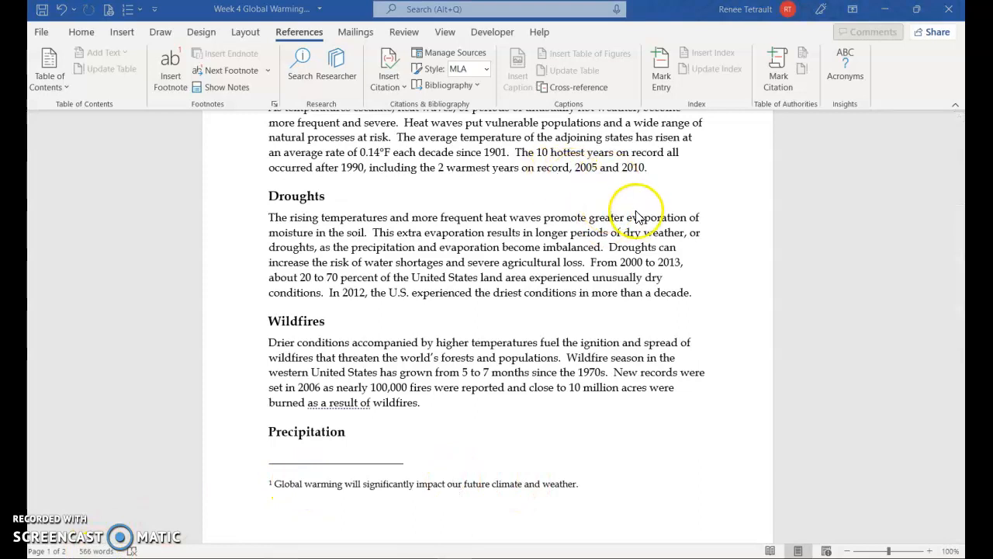
- Insert a footnote in the Hurricanes paragraph after the sentence ending "increased over the past 35 years."
scroll(621, 210, "up", 3)
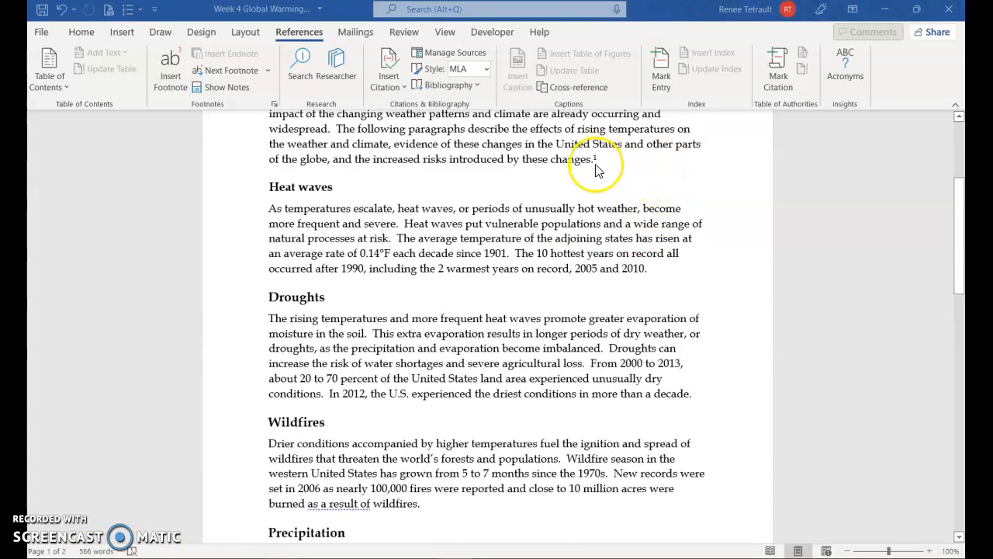
scroll(596, 225, "down", 2)
scroll(403, 489, "down", 1)
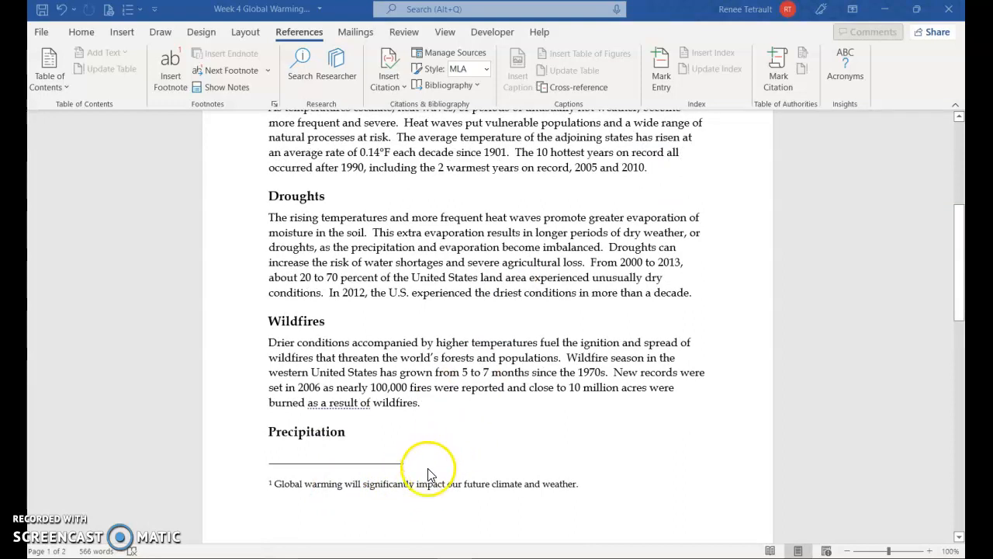
scroll(446, 462, "up", 4)
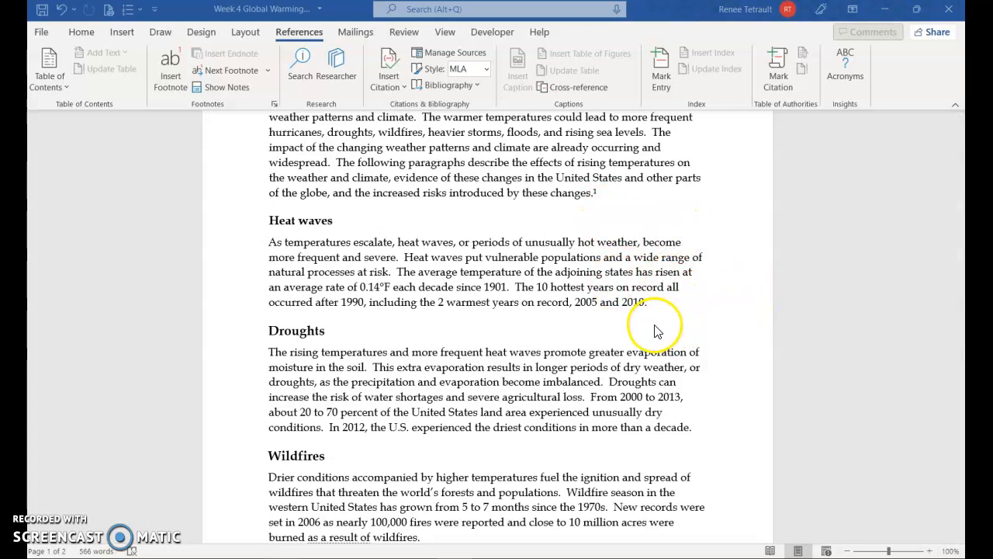
scroll(434, 345, "down", 3)
scroll(406, 349, "down", 12)
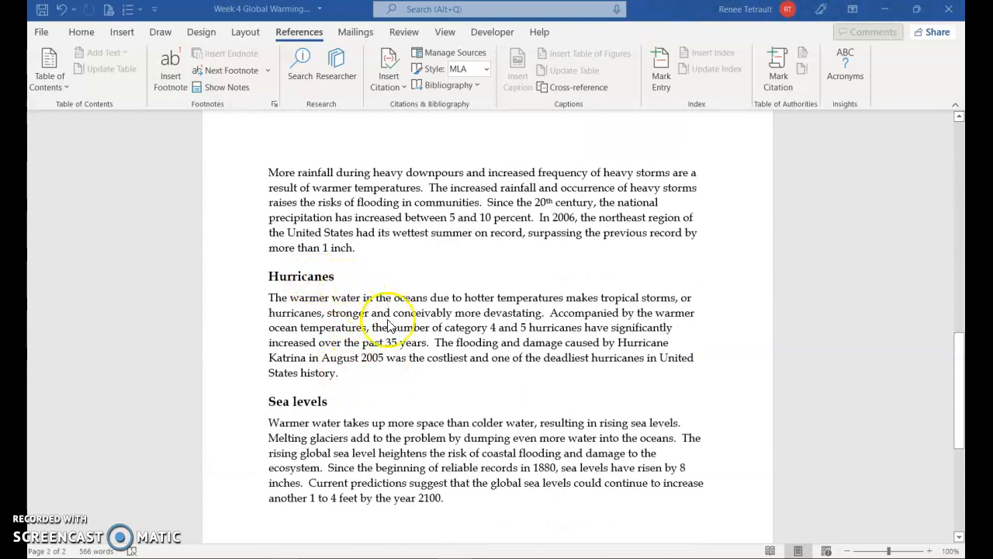
left_click(432, 349)
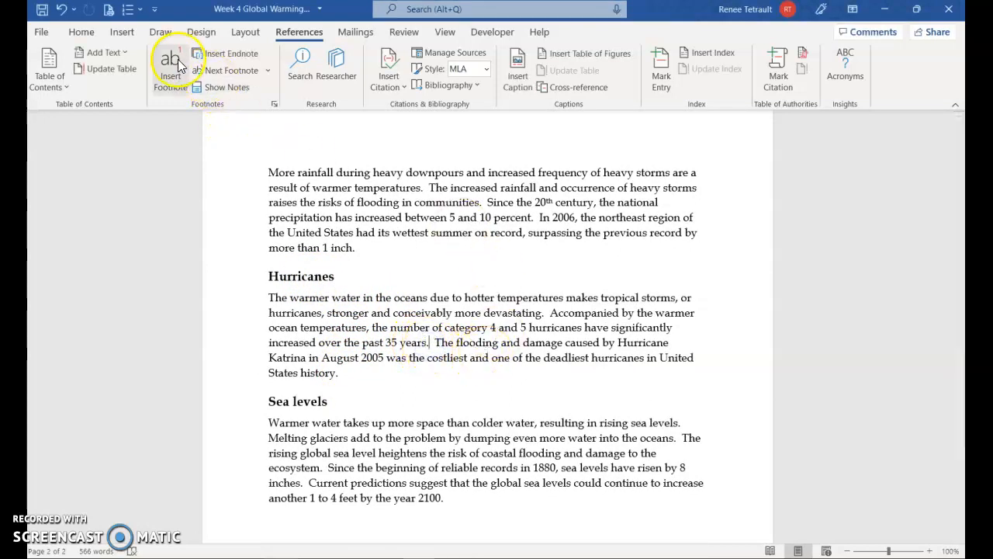
left_click(175, 81)
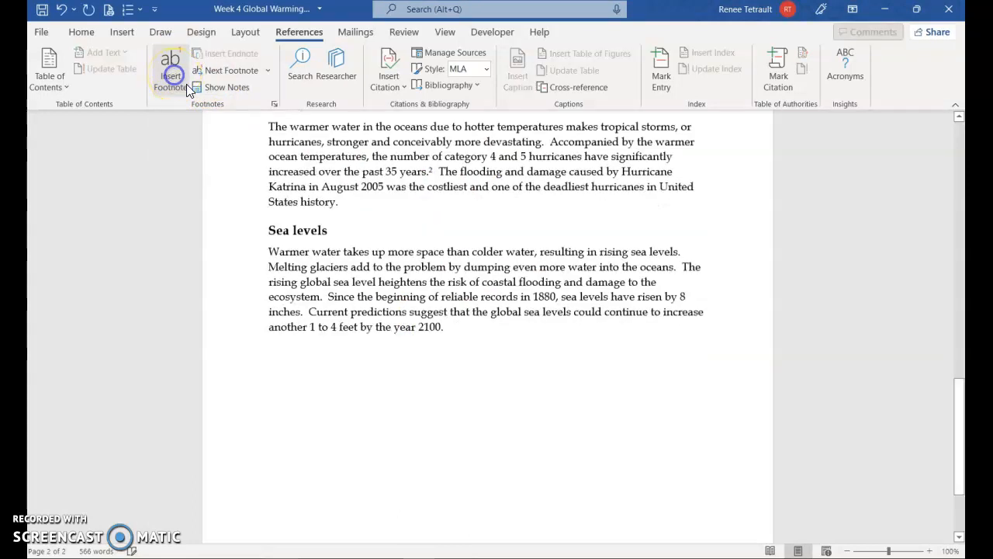
- Write the quoted footnote "The experts at NOAA are poised to deliver life-saving early warnings and forecasts to communities, to help minimize the economic impacts of storms."
scroll(437, 233, "up", 4)
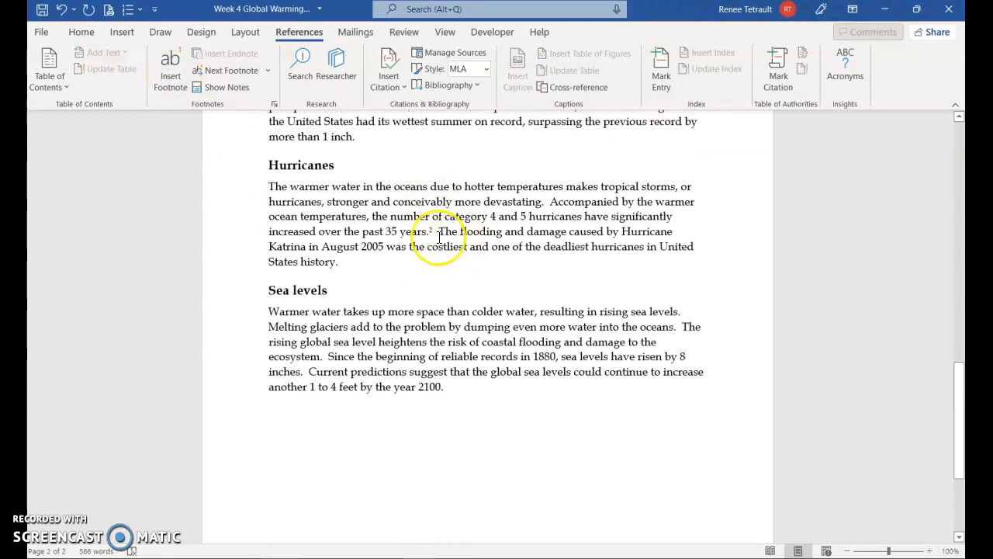
scroll(435, 248, "down", 3)
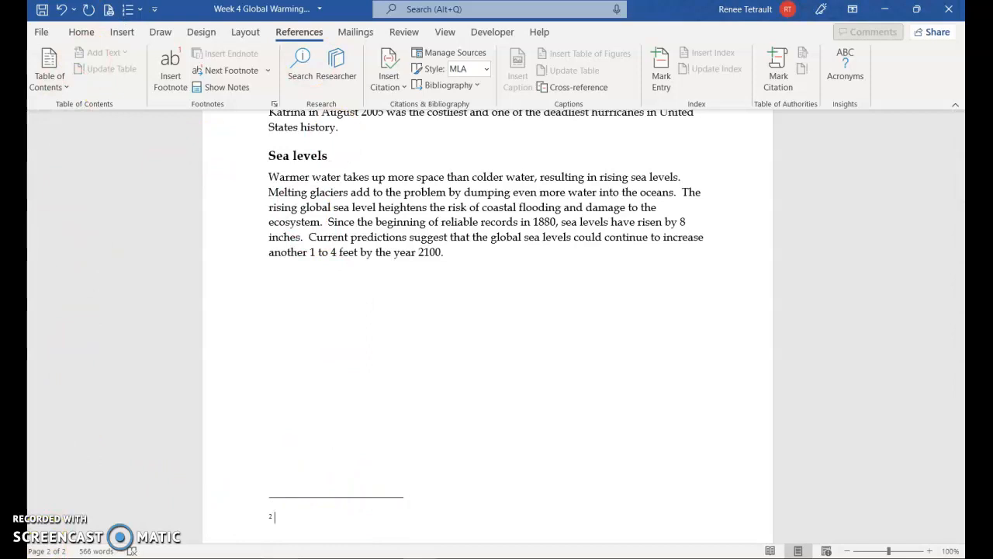
type("\"The experts at NOAA are poised to issue life-saving early warnings and forecasts to communities, to help minimize the economic impacts of disaster.\"")
scroll(443, 499, "up", 4)
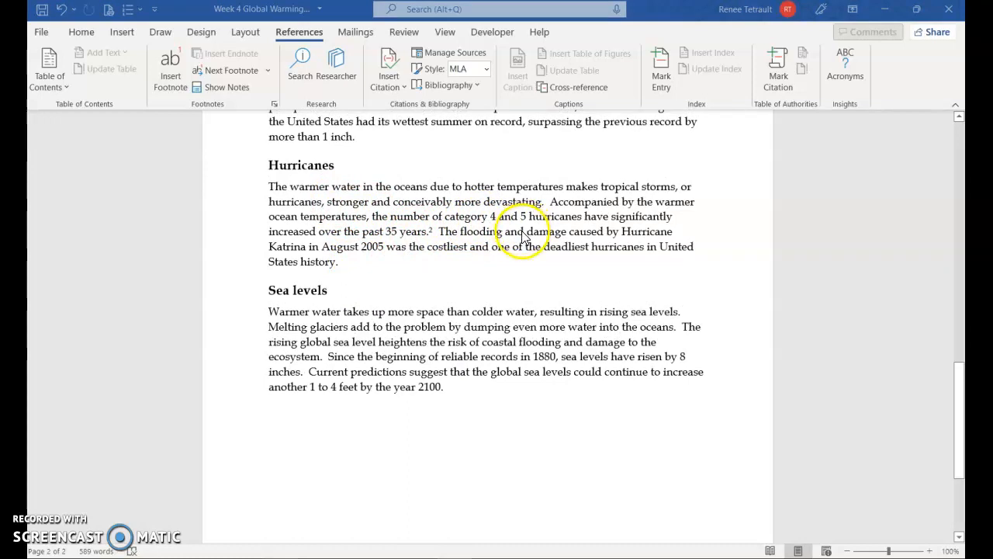
scroll(524, 237, "down", 5)
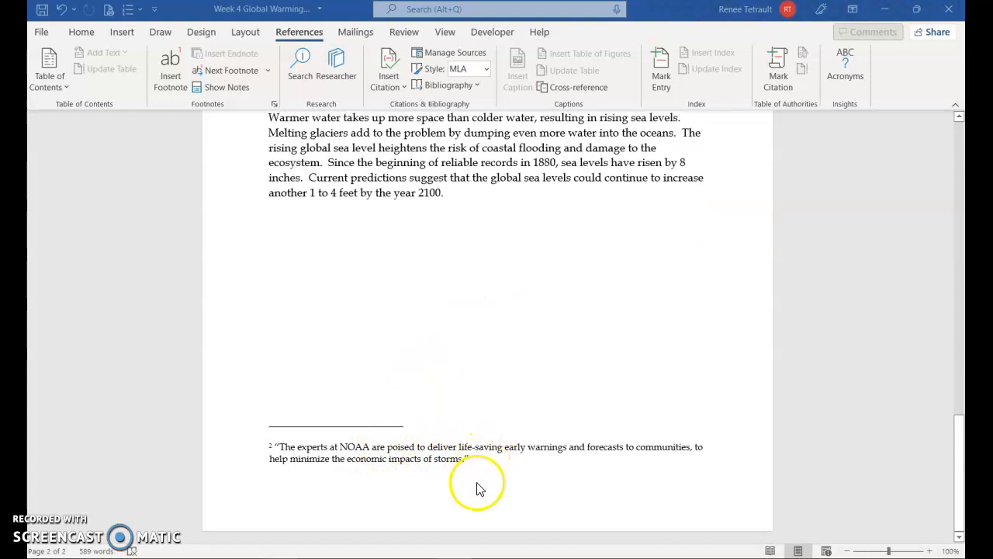
- Insert a trial footnote at the end of the Wildfires paragraph, after "burned as a result of wildfires."
scroll(468, 470, "up", 8)
scroll(442, 417, "up", 10)
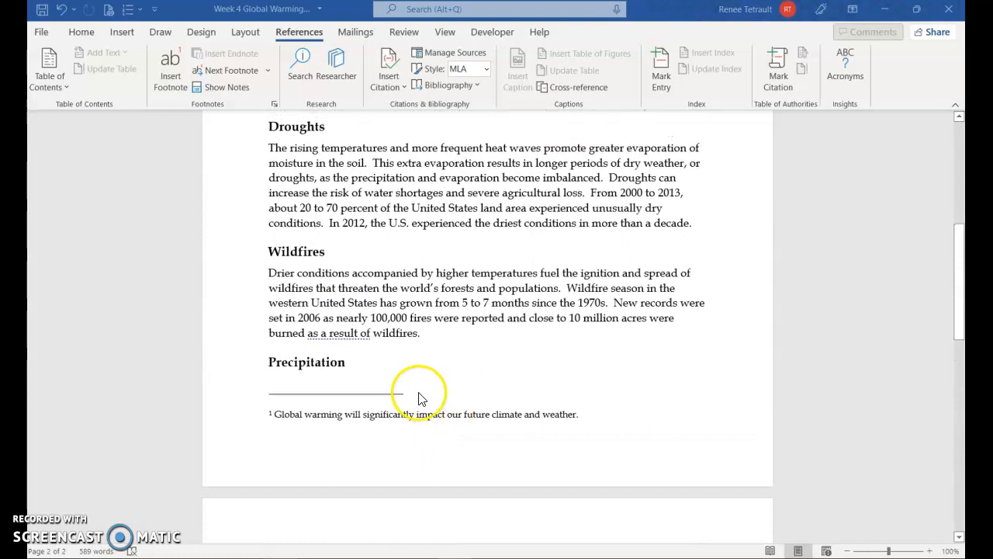
left_click(425, 335)
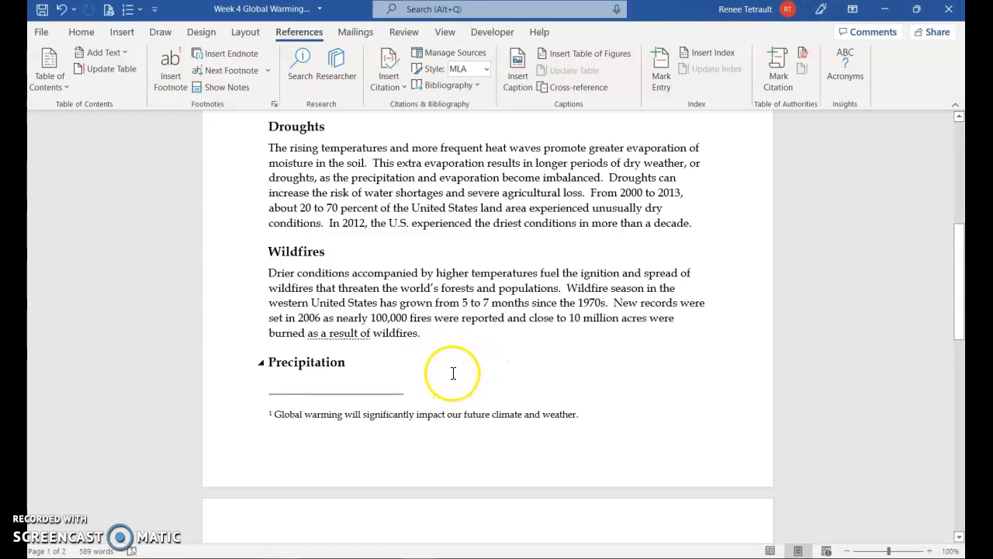
left_click(172, 77)
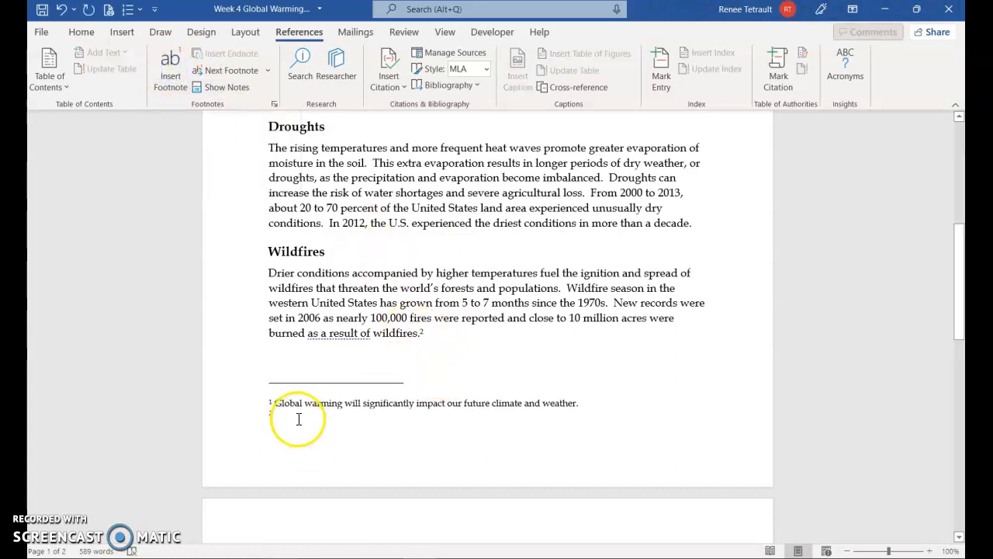
- Check how the Hurricanes footnote is numbered, and undo the footnote added to the Wildfires paragraph
scroll(333, 404, "down", 5)
scroll(347, 402, "down", 1)
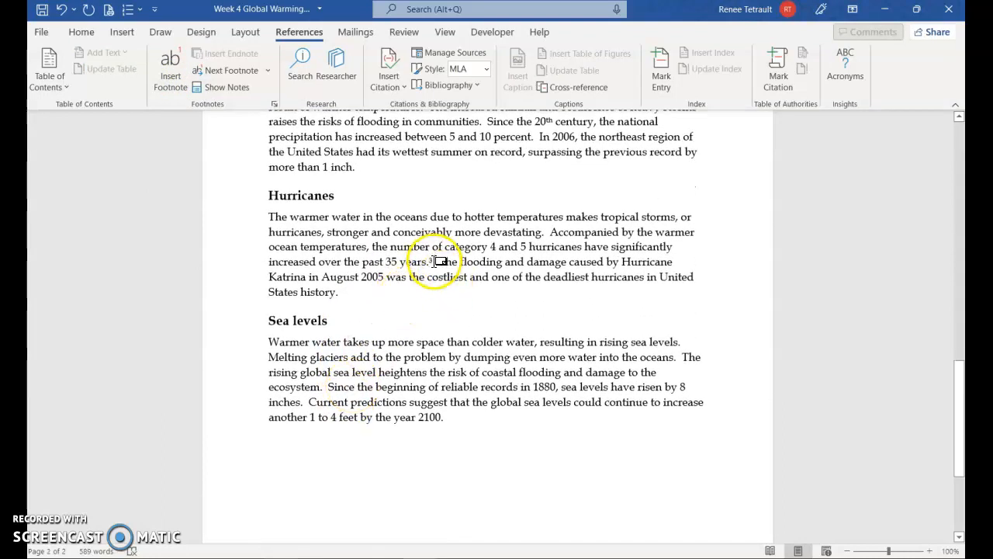
scroll(423, 346, "down", 5)
scroll(425, 348, "up", 3)
scroll(425, 348, "up", 12)
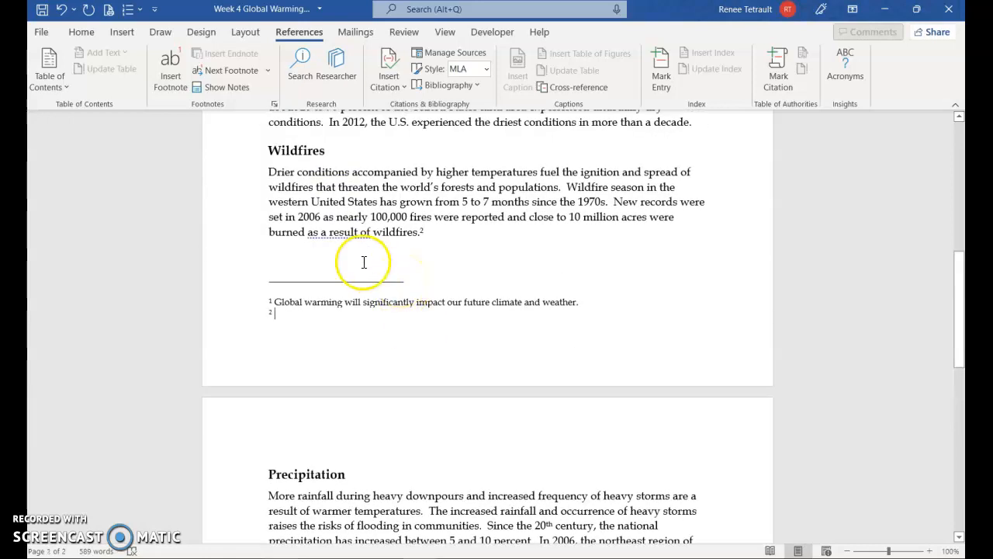
left_click(62, 11)
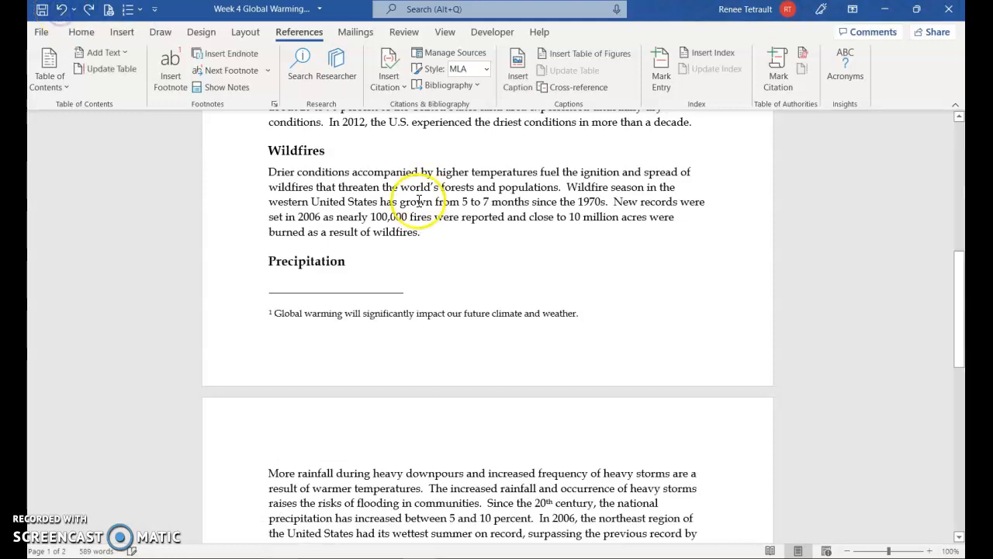
- Place the insertion point after "pollutants" in the introductory paragraph and set the citation style to MLA Seventh Edition
scroll(424, 223, "up", 6)
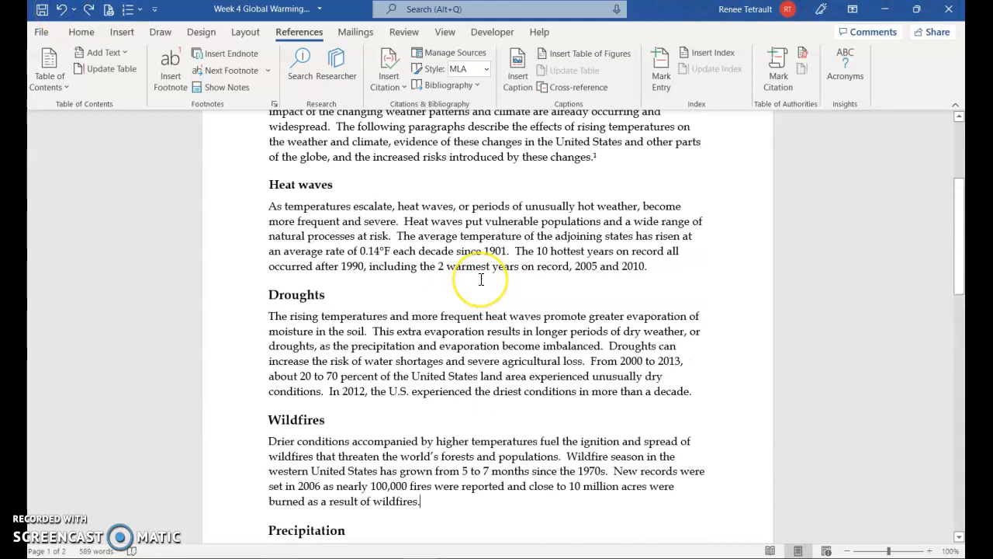
scroll(481, 280, "up", 2)
scroll(481, 279, "up", 2)
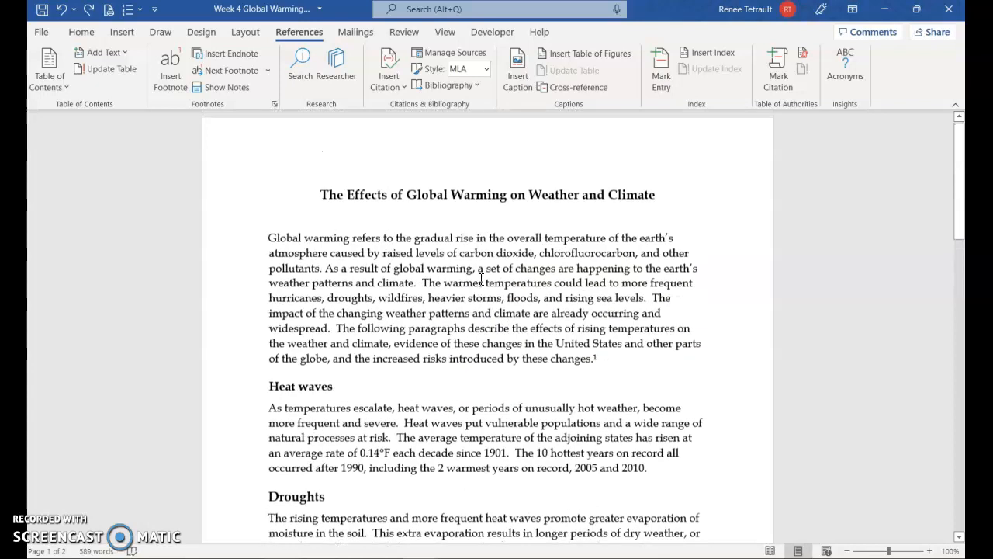
left_click(320, 268)
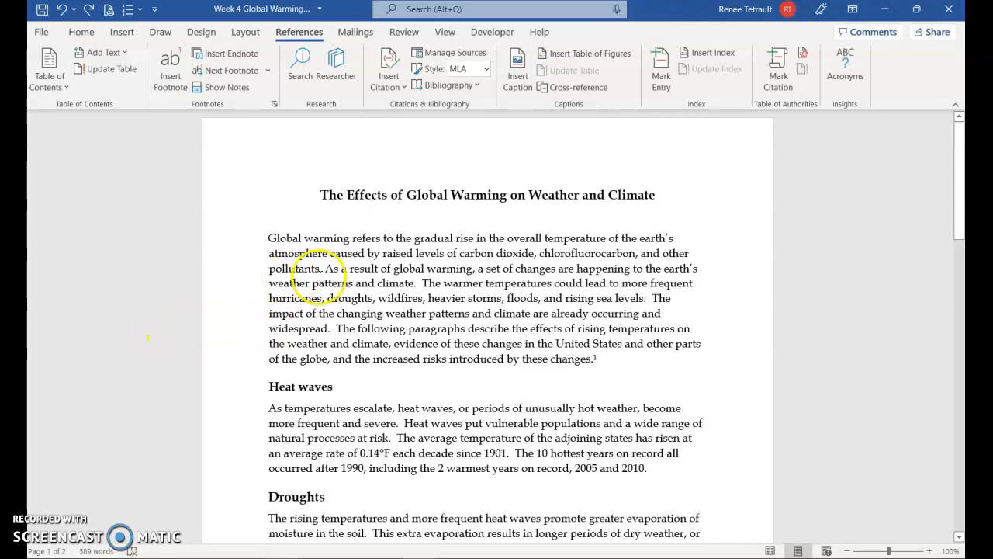
left_click(485, 70)
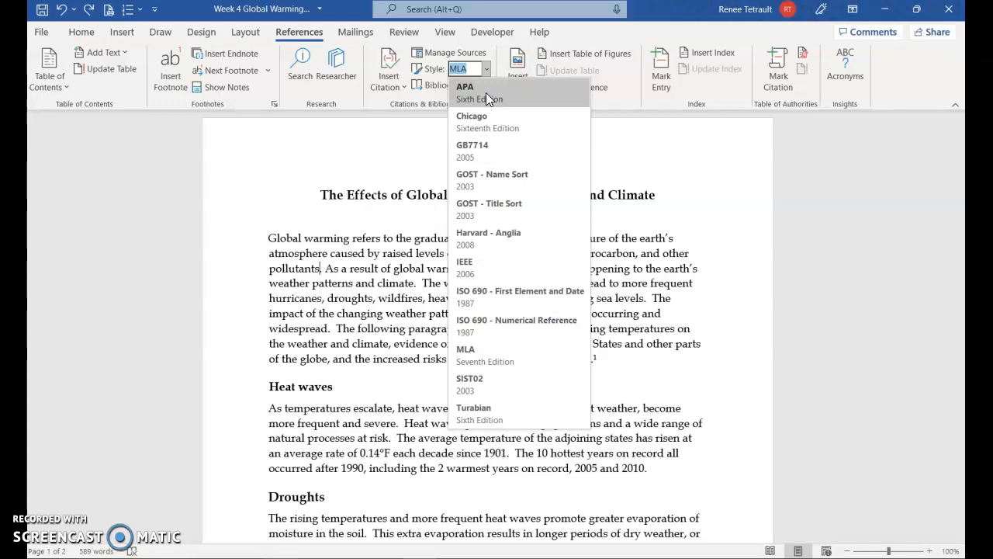
left_click(476, 358)
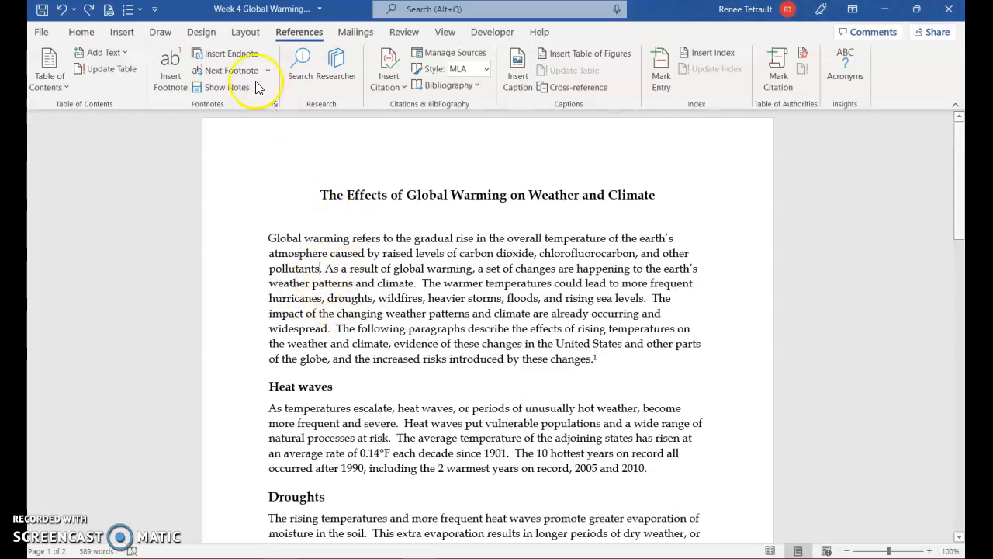
- Start a new citation source after "pollutants" in the introductory paragraph, with Web site as the source type
left_click(386, 78)
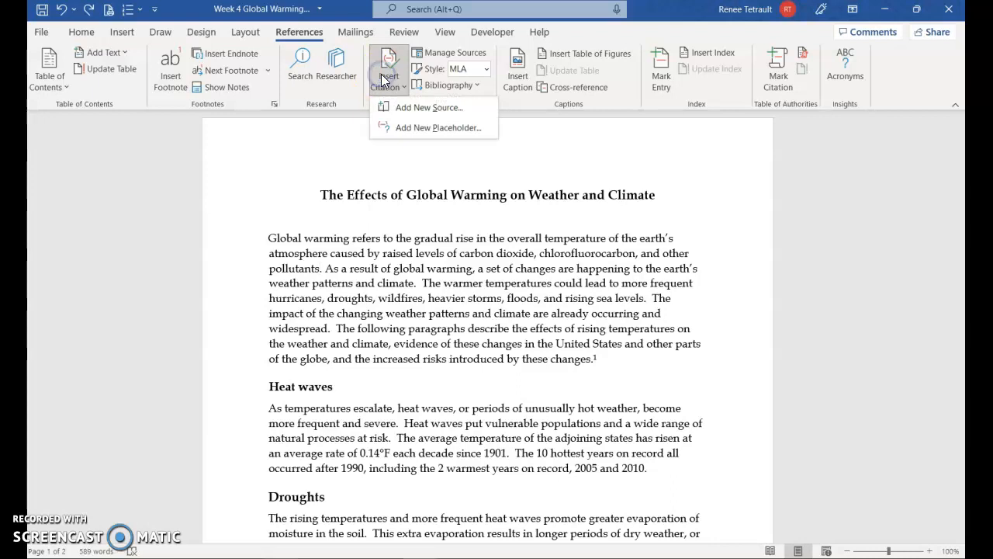
left_click(415, 107)
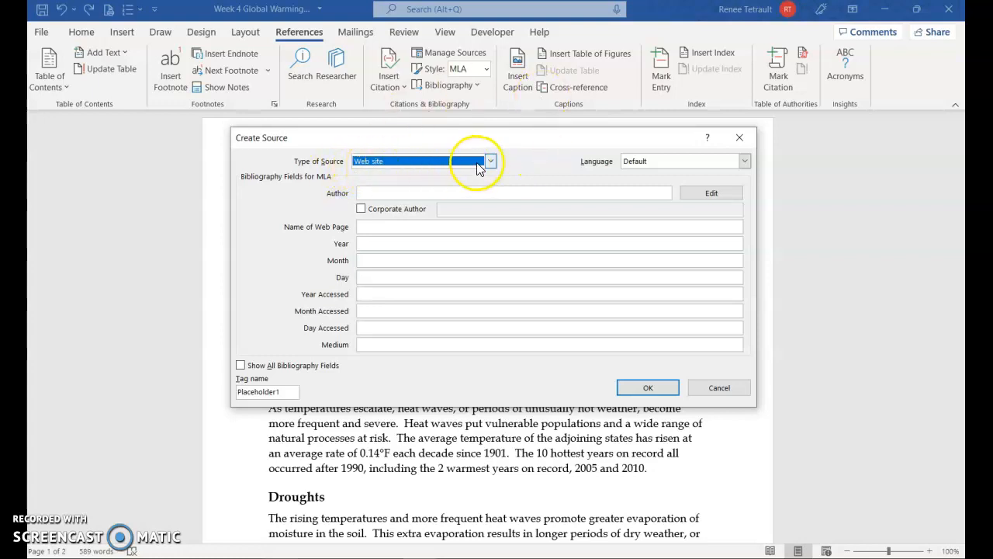
left_click(491, 160)
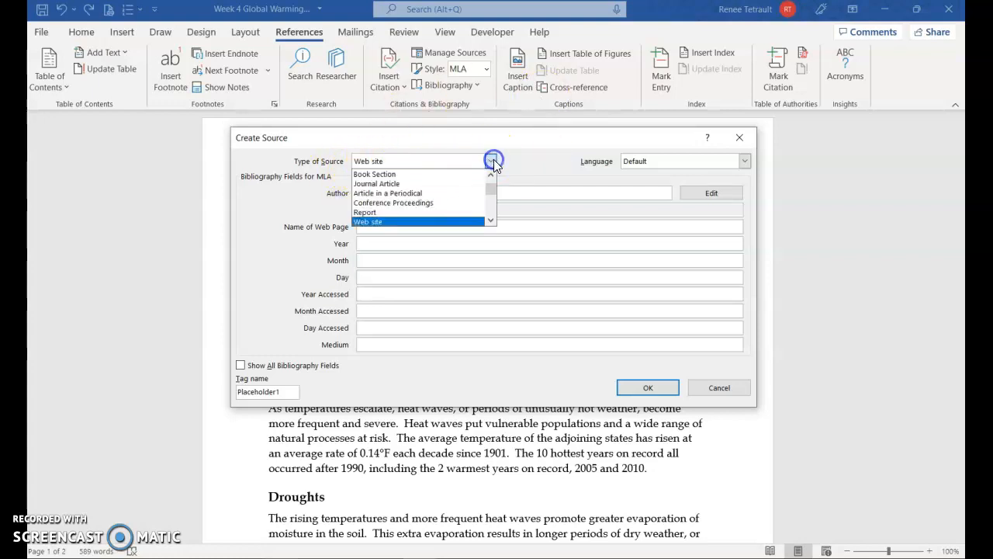
left_click(491, 222)
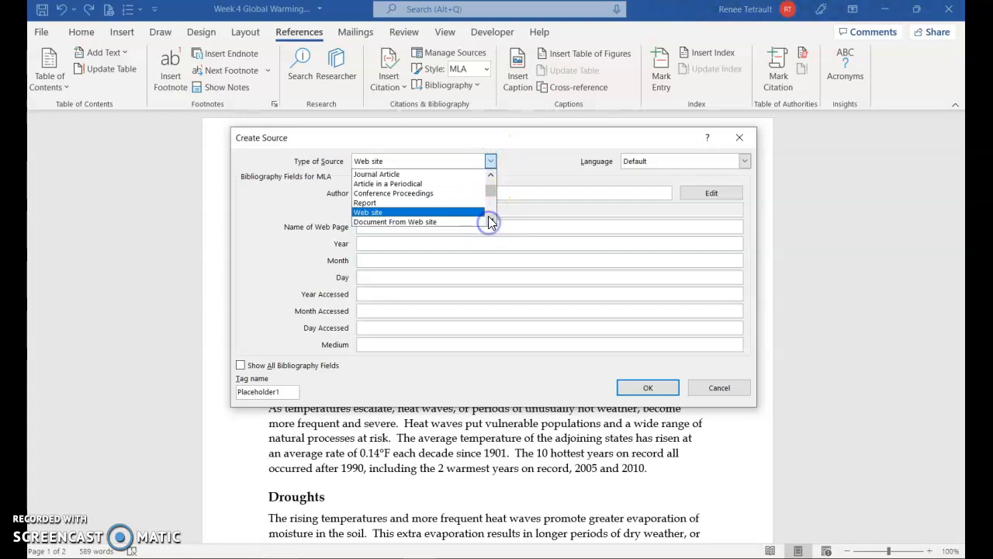
left_click(400, 212)
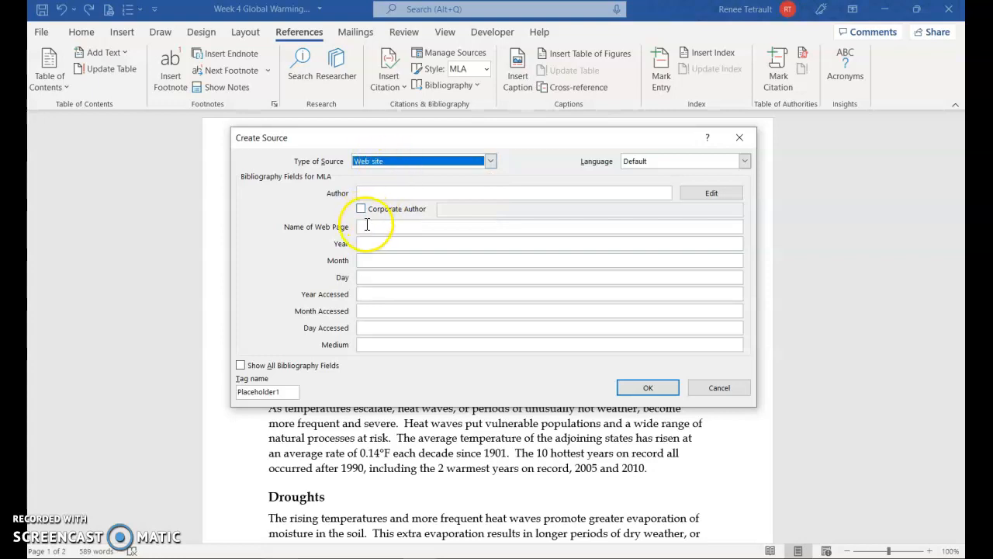
left_click(367, 225)
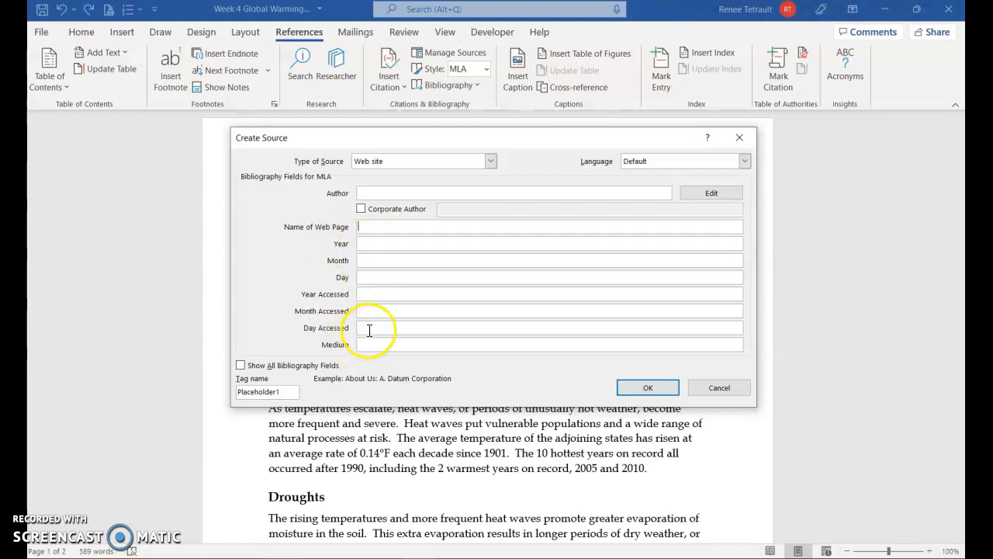
left_click(240, 367)
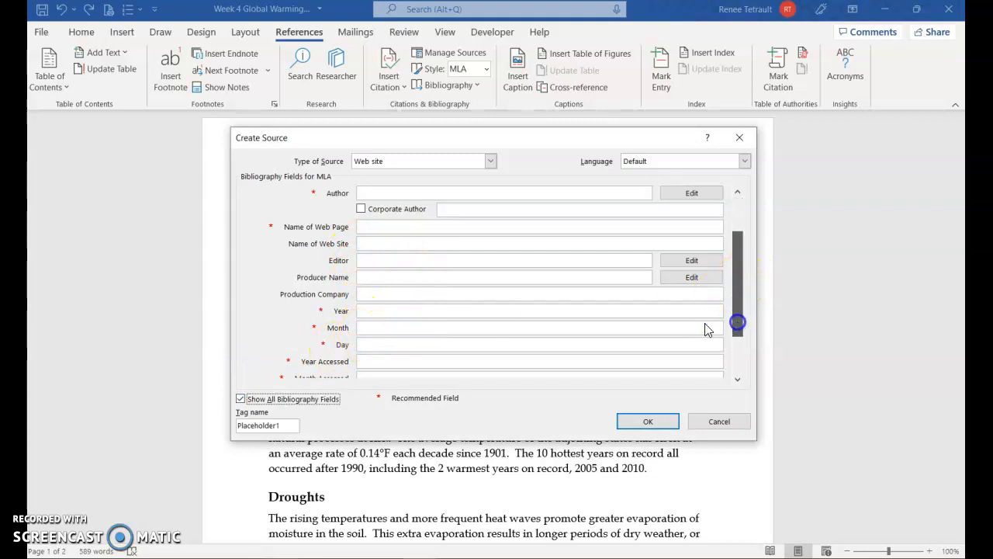
scroll(483, 339, "down", 2)
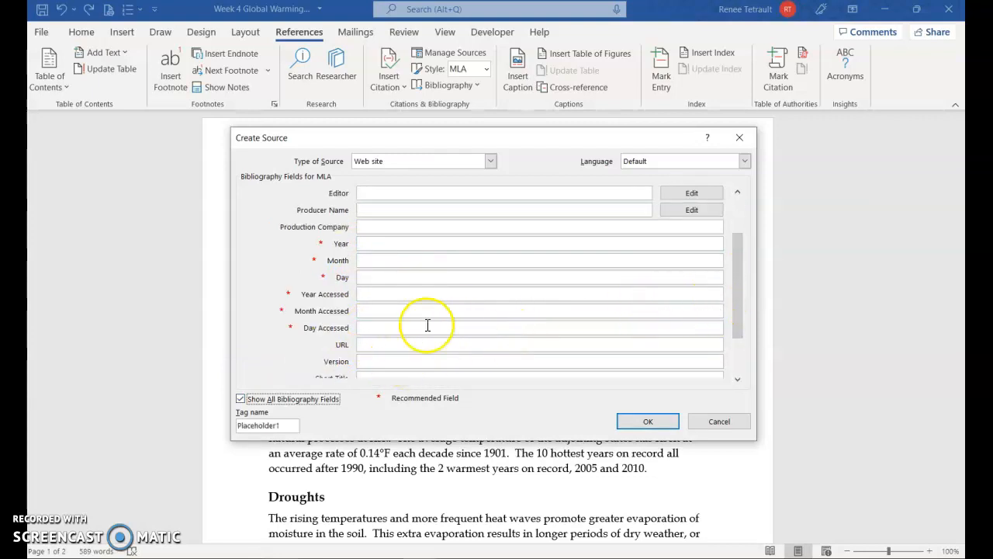
left_click_drag(741, 318, 741, 267)
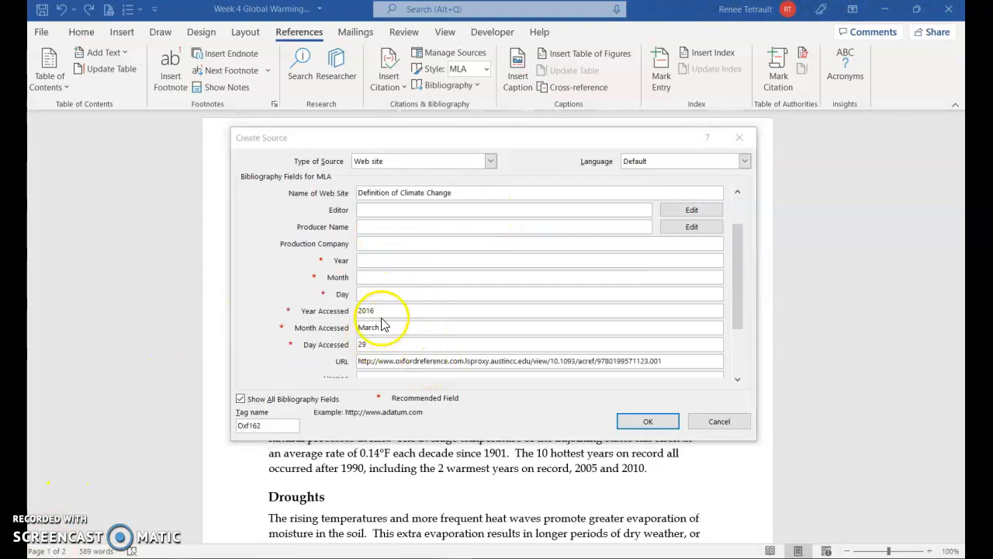
left_click(633, 423)
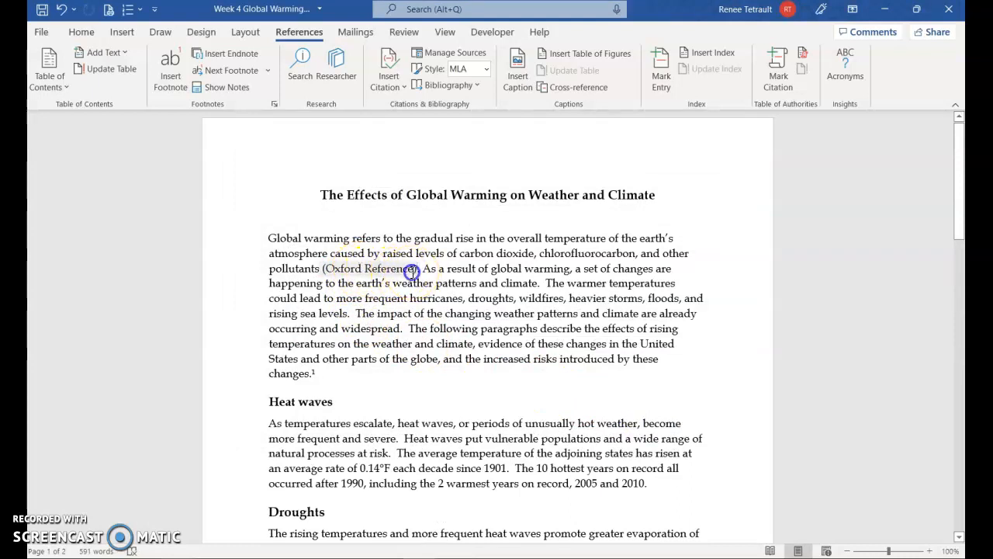
- Review the source details behind the Oxford Reference citation, and close them without changes
left_click(417, 270)
left_click(423, 268)
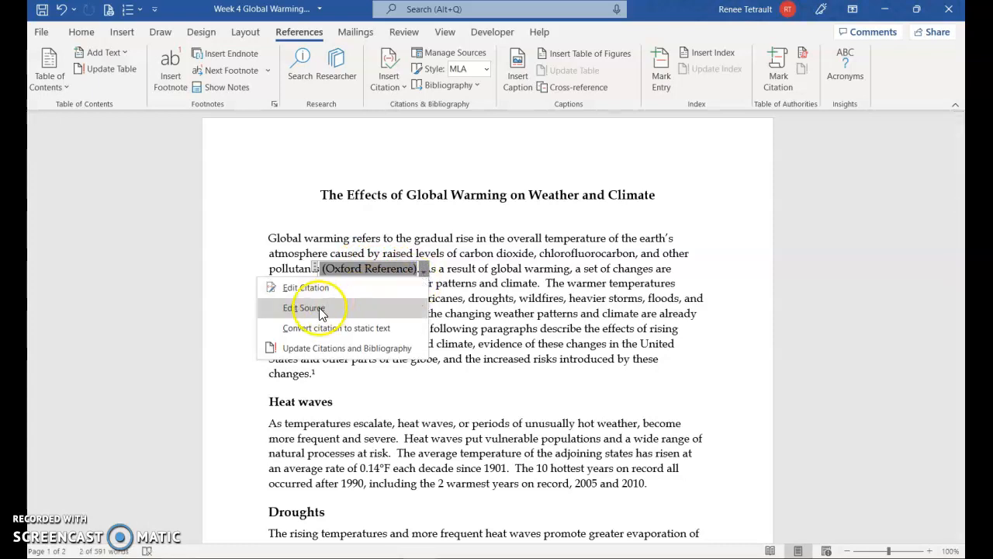
left_click(318, 308)
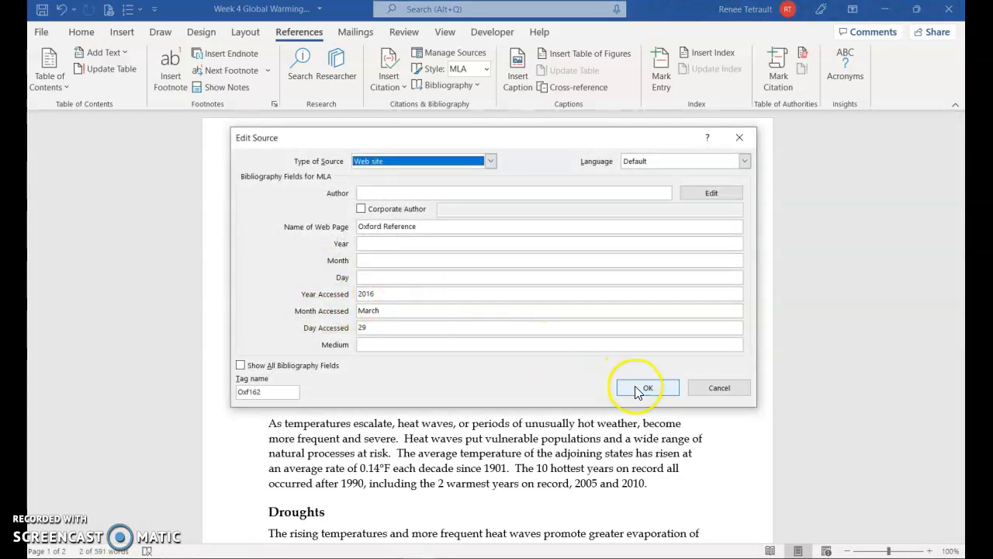
left_click(638, 388)
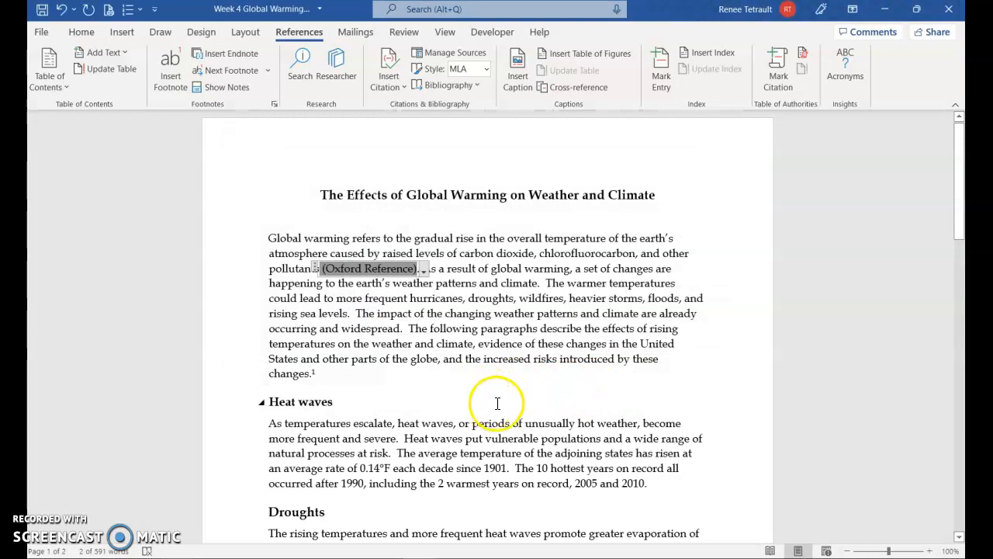
left_click(510, 401)
- Start a new citation source after "decade" at the end of the Droughts paragraph, with Book as the source type
scroll(683, 407, "down", 2)
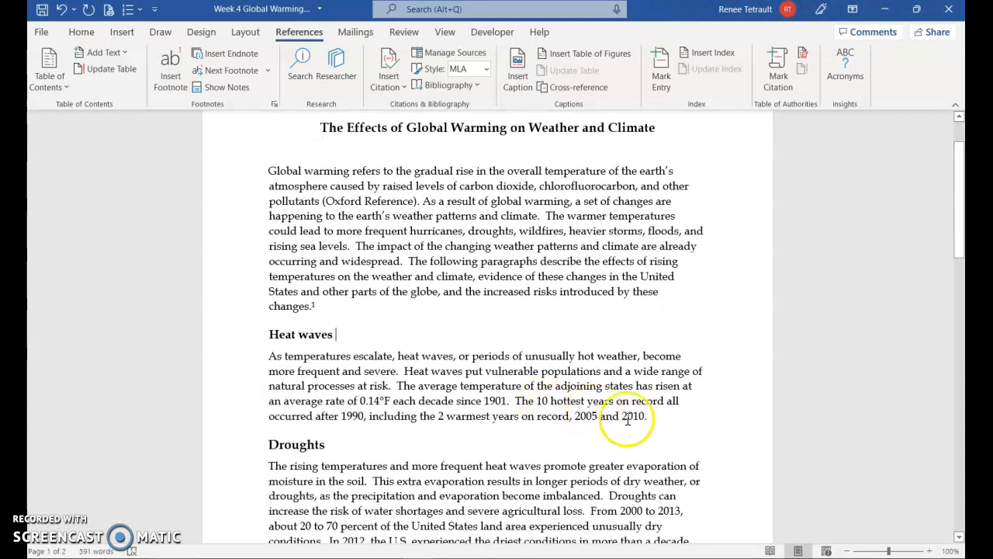
left_click(645, 419)
scroll(546, 392, "down", 5)
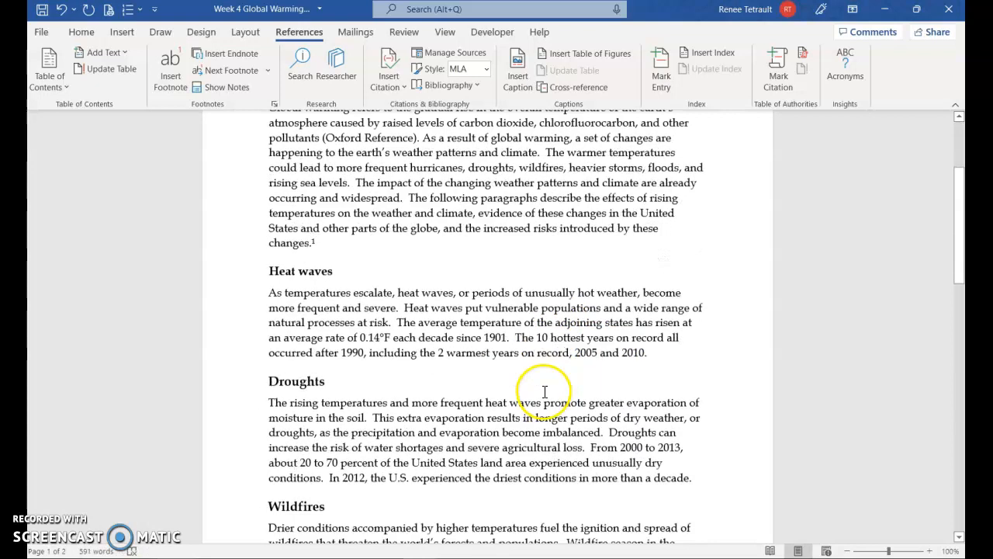
left_click(691, 373)
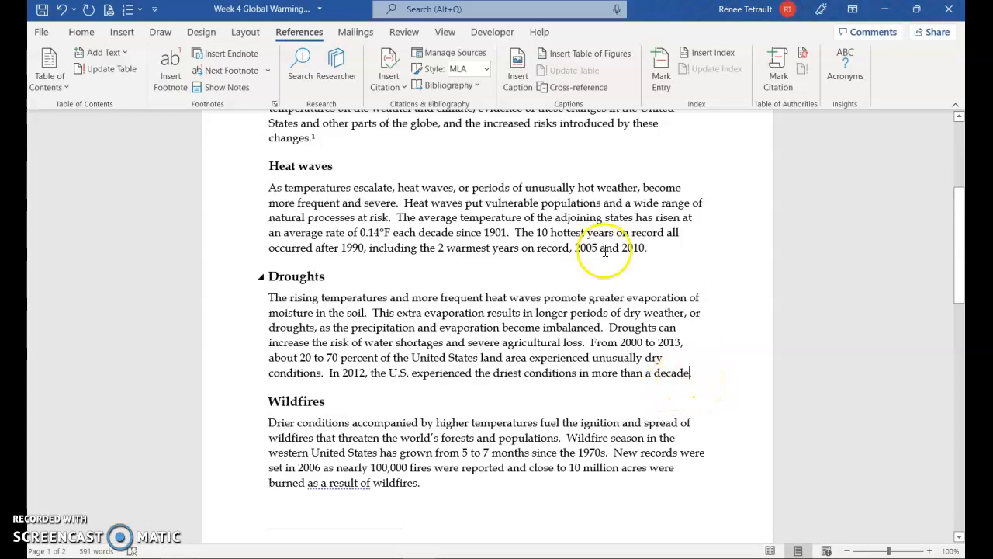
left_click(382, 82)
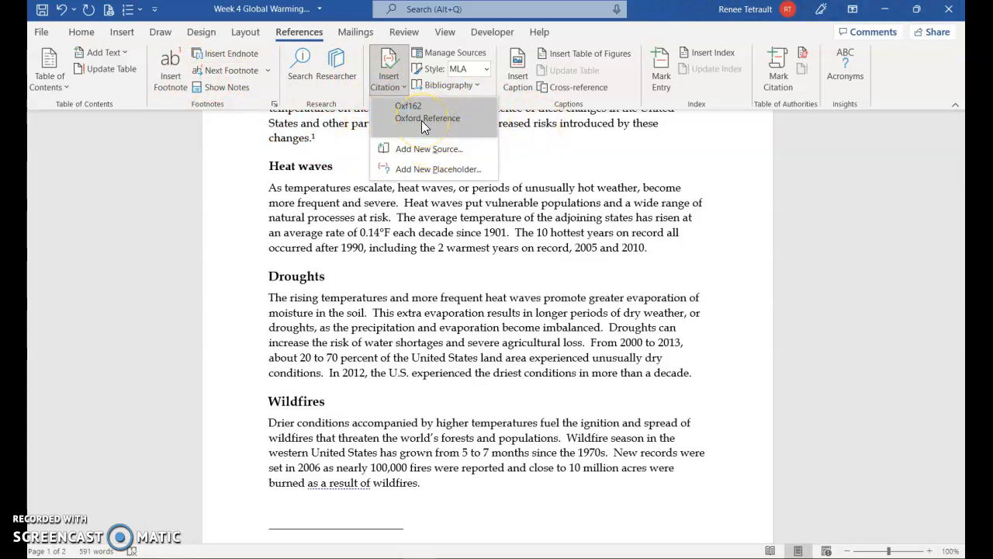
left_click(419, 150)
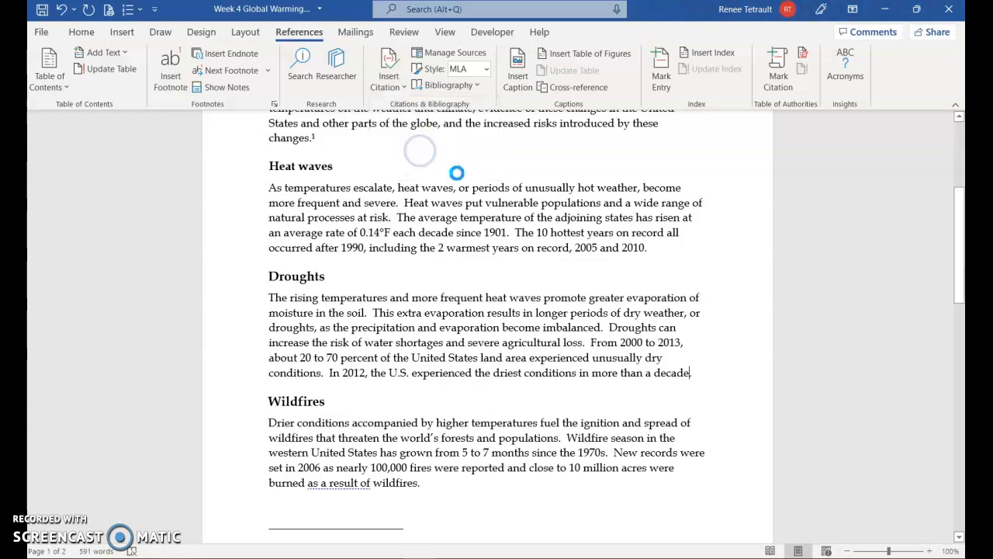
left_click(490, 160)
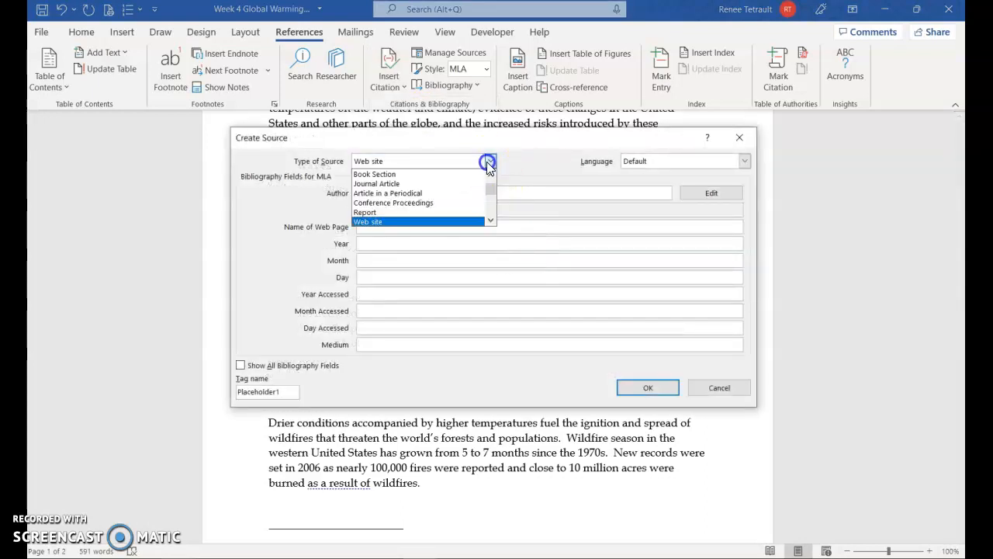
left_click(490, 175)
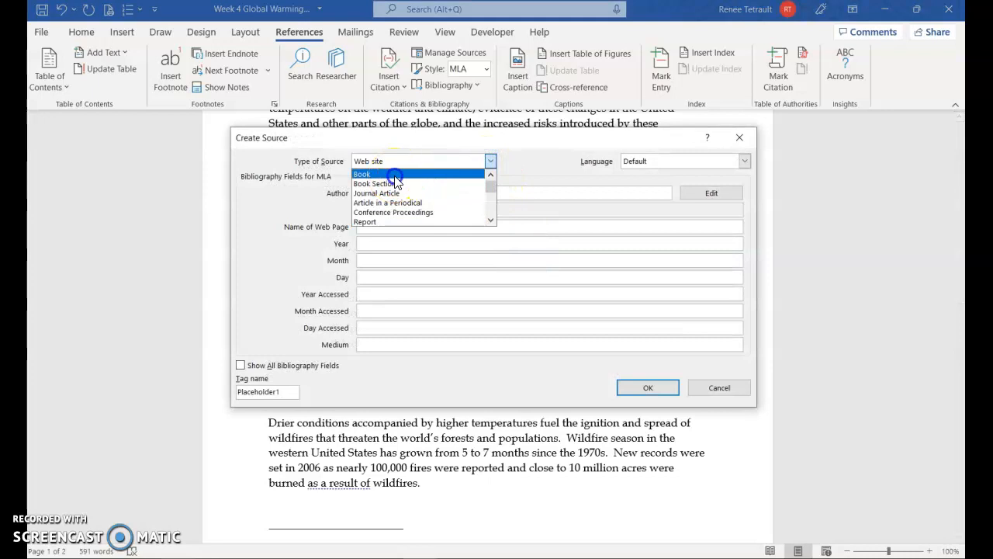
left_click(395, 174)
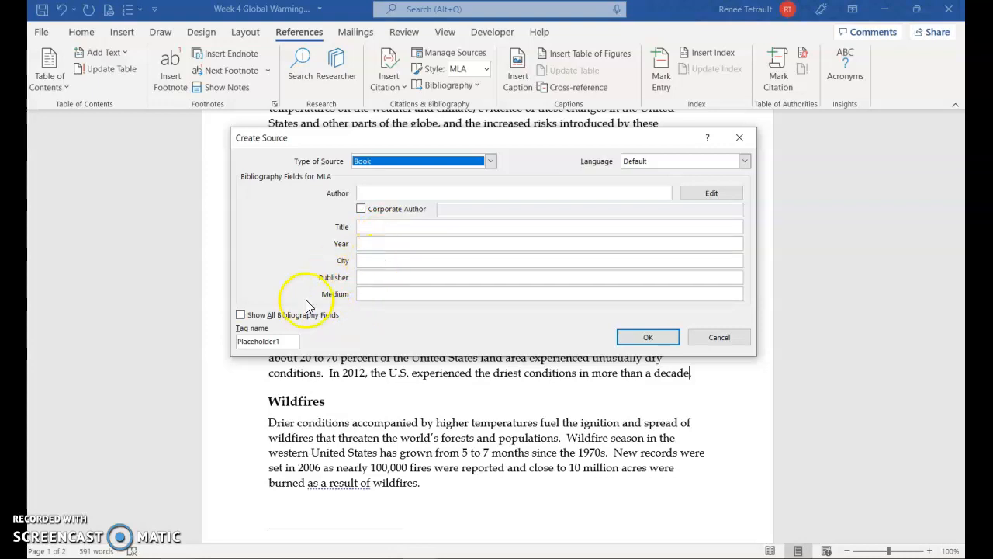
- Add the book source: author United States Environmental Protection Agency, title Climate Change Indicators in the United States, year 2014, city Washington, U.S., publisher EPA
left_click(240, 315)
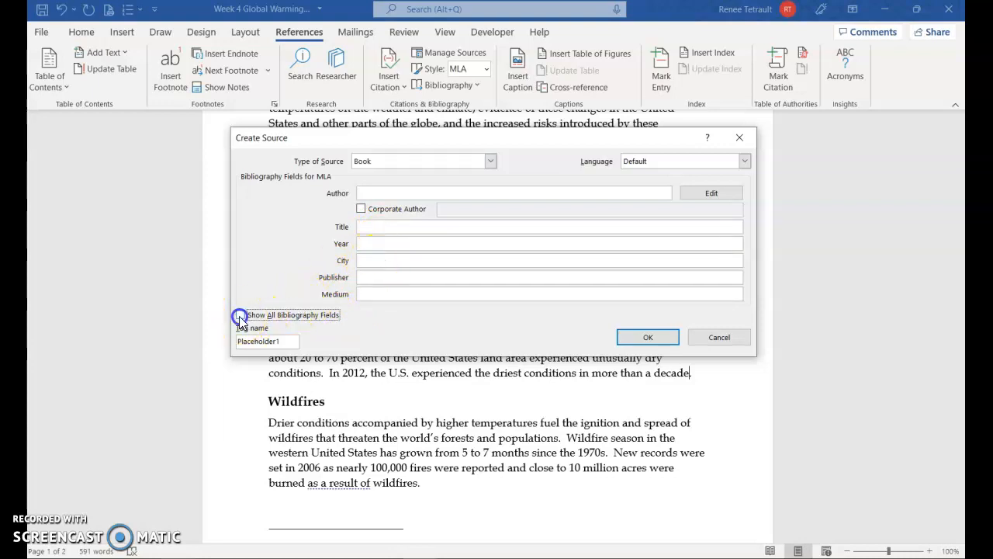
left_click(370, 193)
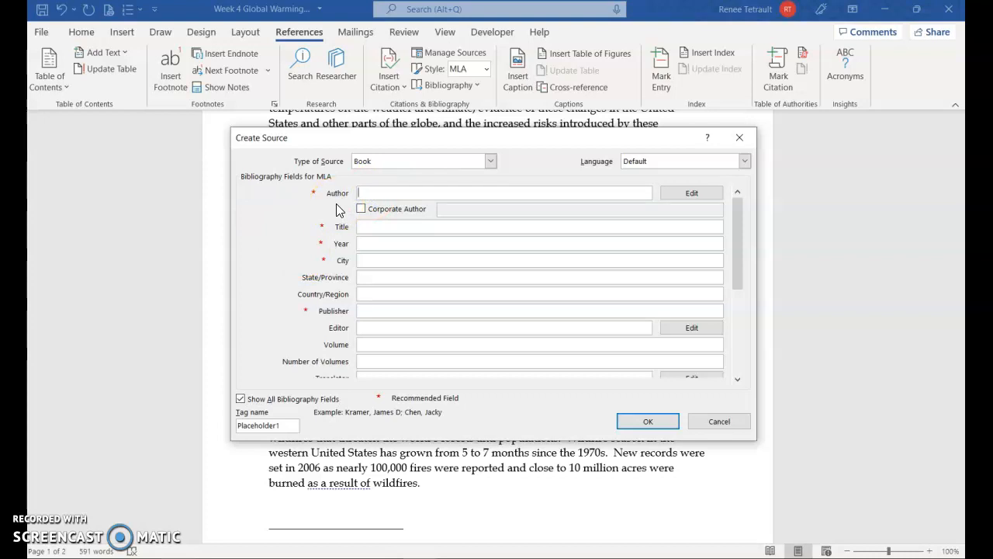
type("U")
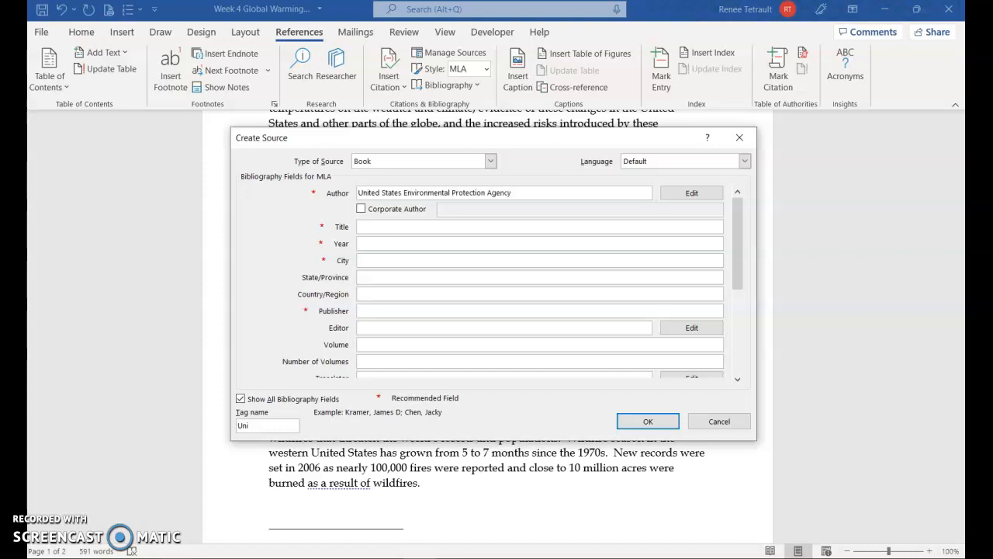
left_click(372, 226)
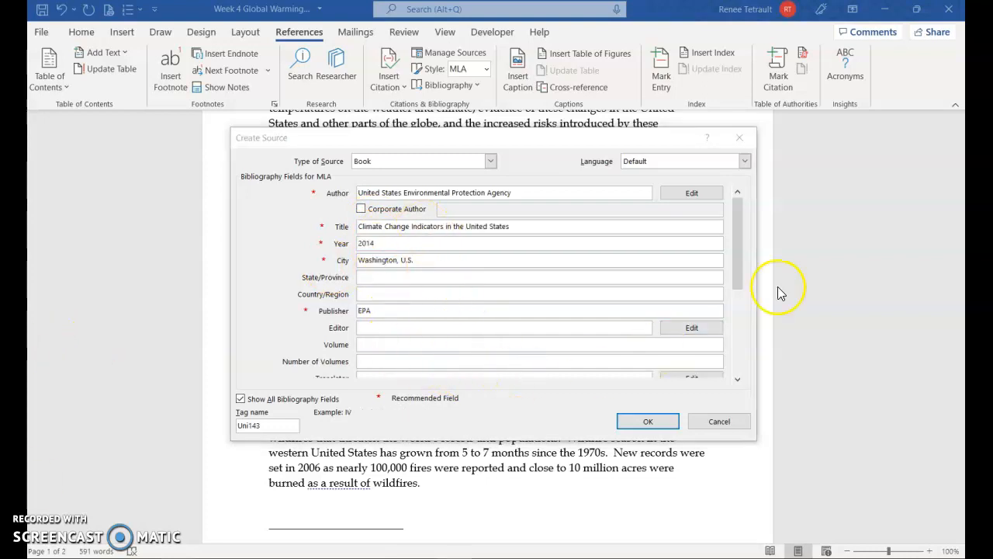
left_click_drag(742, 272, 738, 339)
left_click(653, 429)
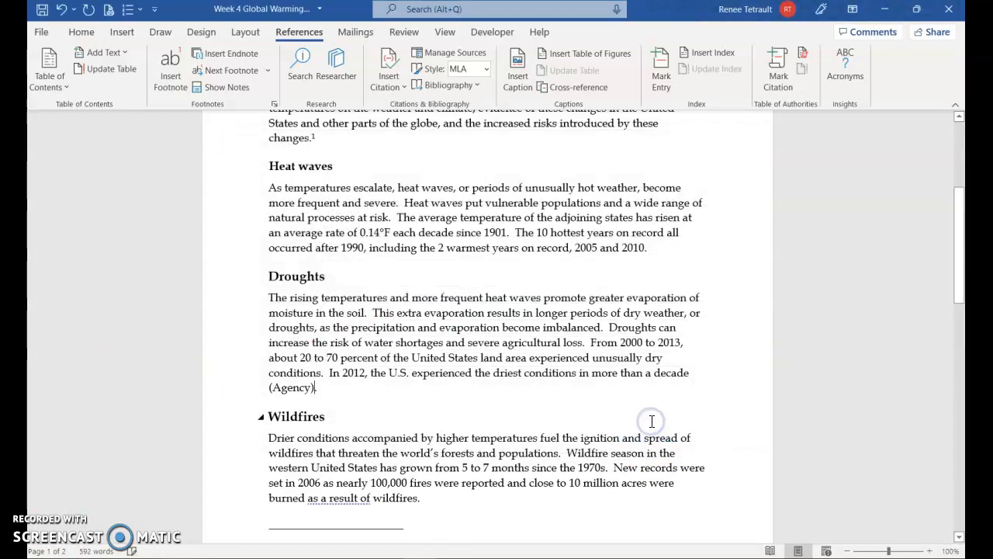
- Review the book source details behind the citation in the Droughts paragraph, and close them without changes
left_click(321, 395)
left_click(321, 402)
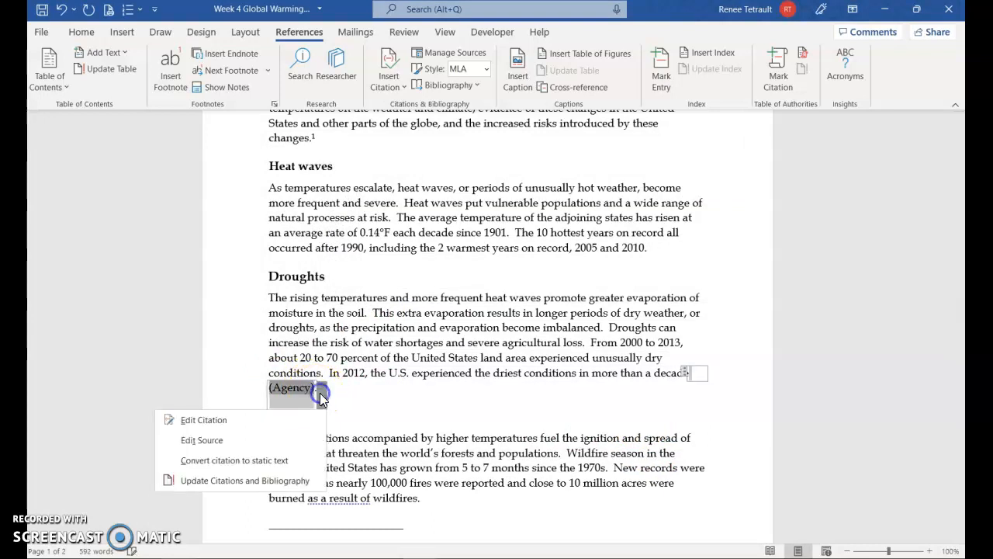
left_click(231, 441)
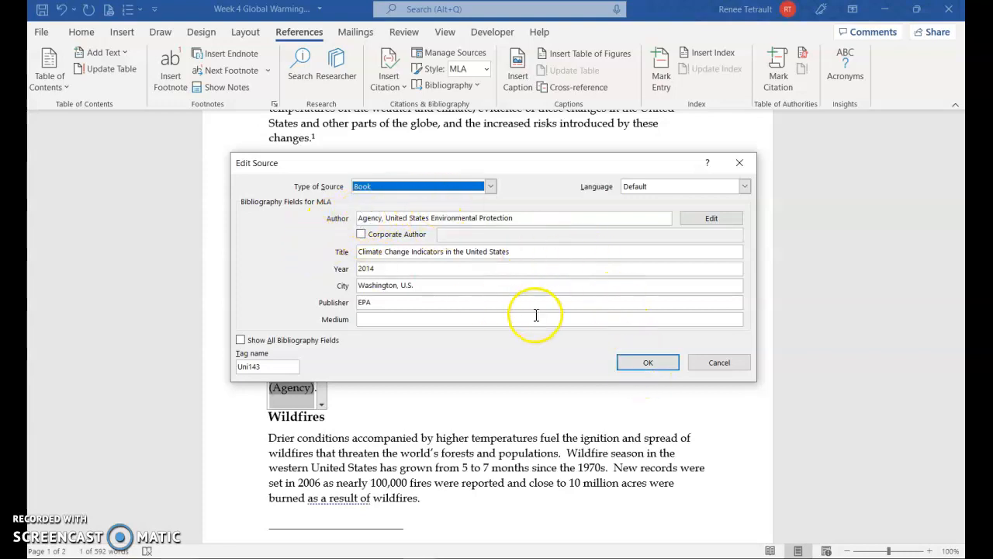
left_click(648, 363)
left_click(439, 416)
- Start a new Web site citation source after "2100" at the end of the Sea levels paragraph, showing all bibliography fields
scroll(461, 405, "down", 12)
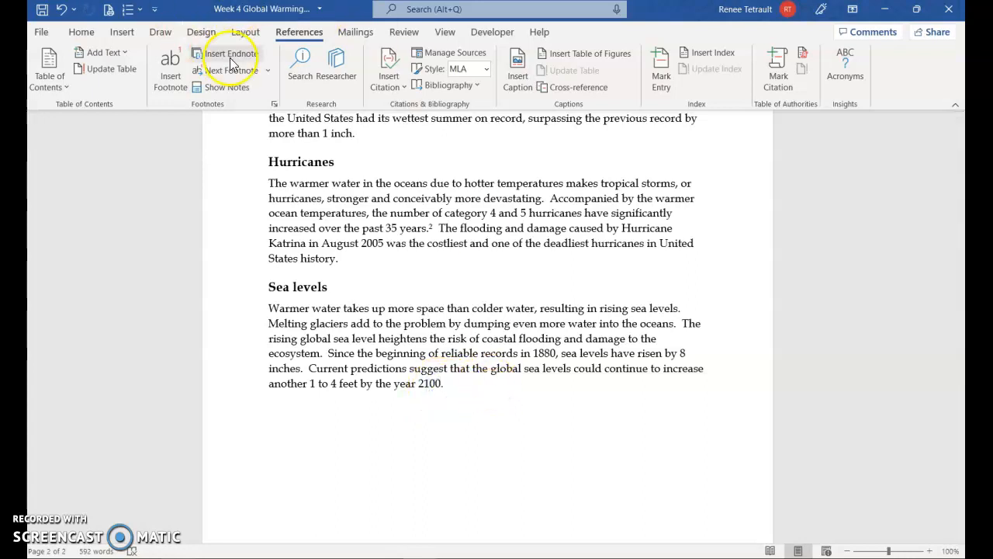
left_click(386, 92)
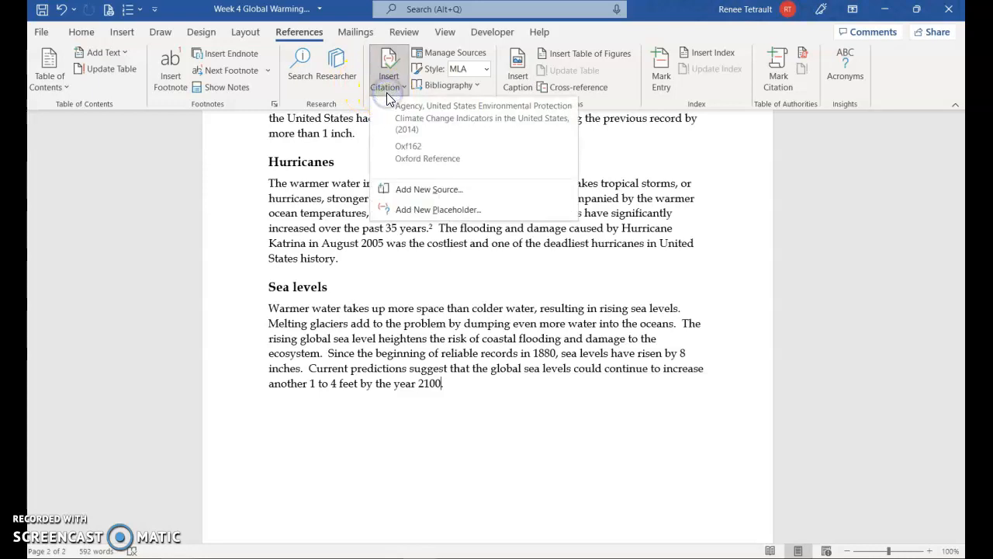
left_click(425, 192)
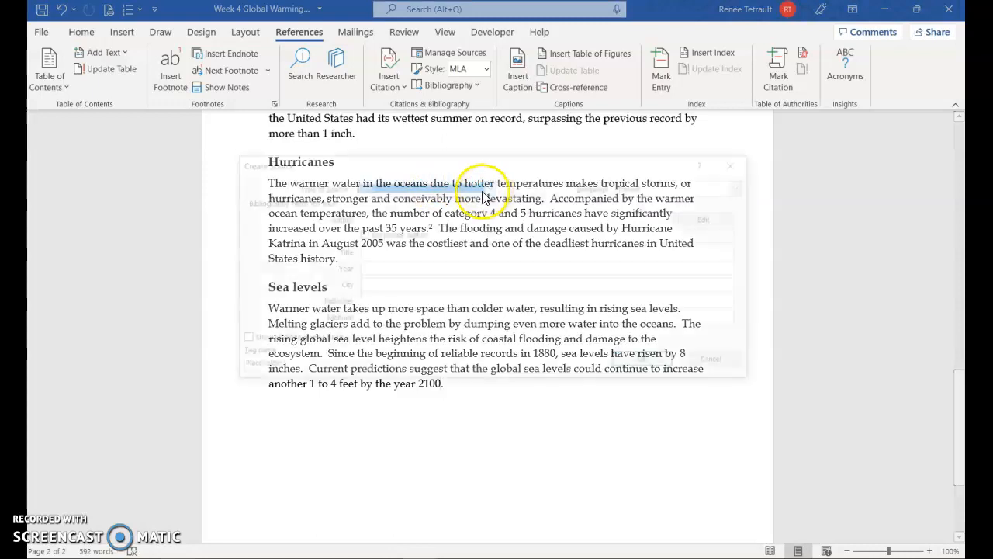
left_click(492, 187)
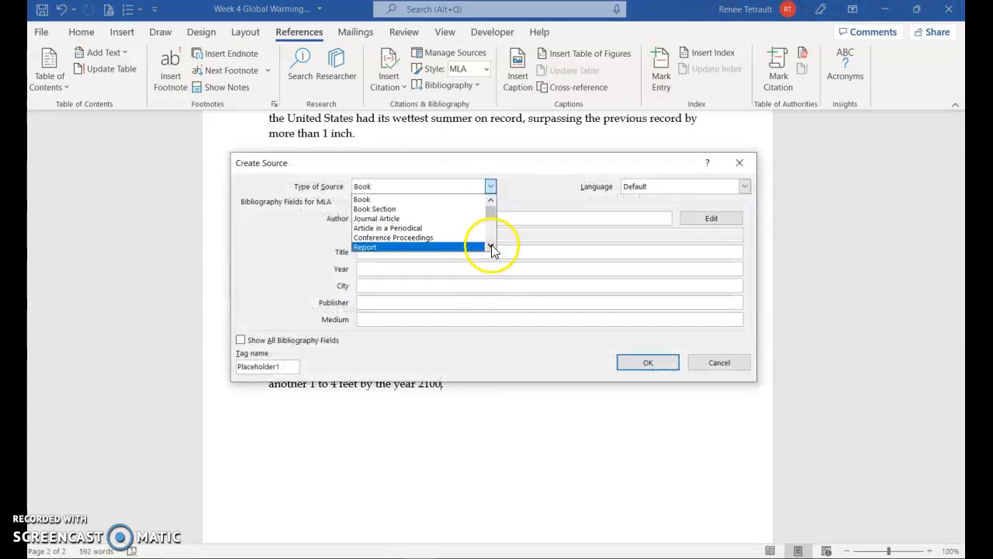
left_click(491, 247)
left_click(421, 237)
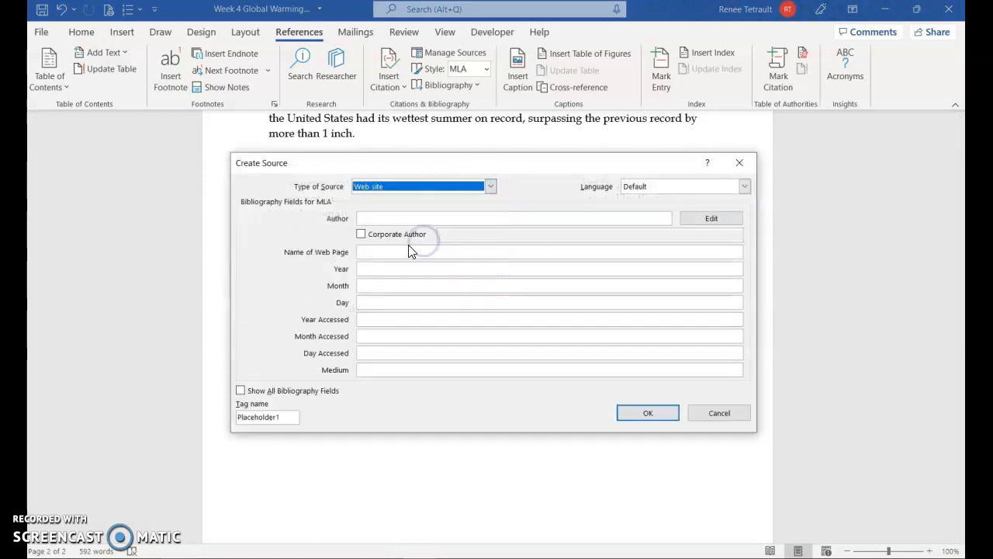
left_click(241, 390)
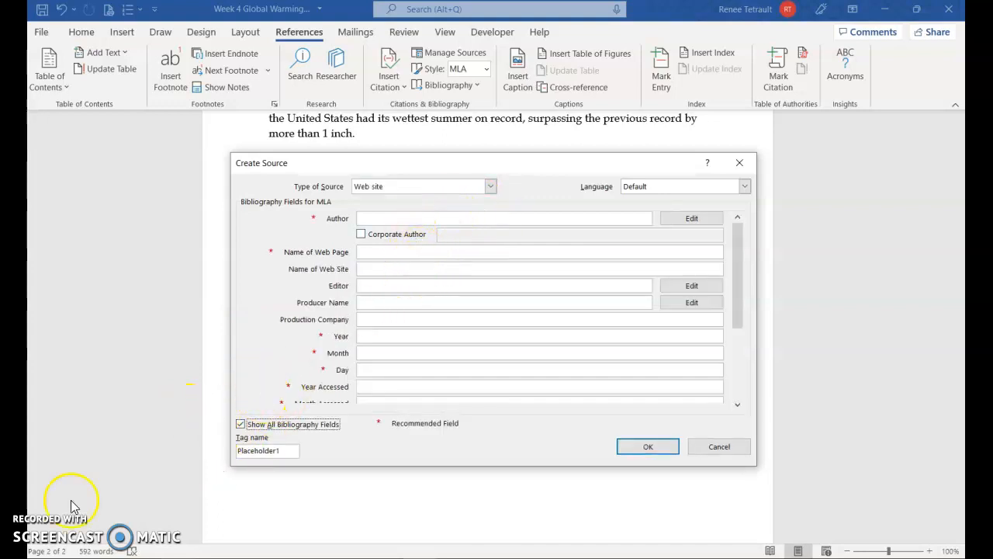
mouse_move(176, 557)
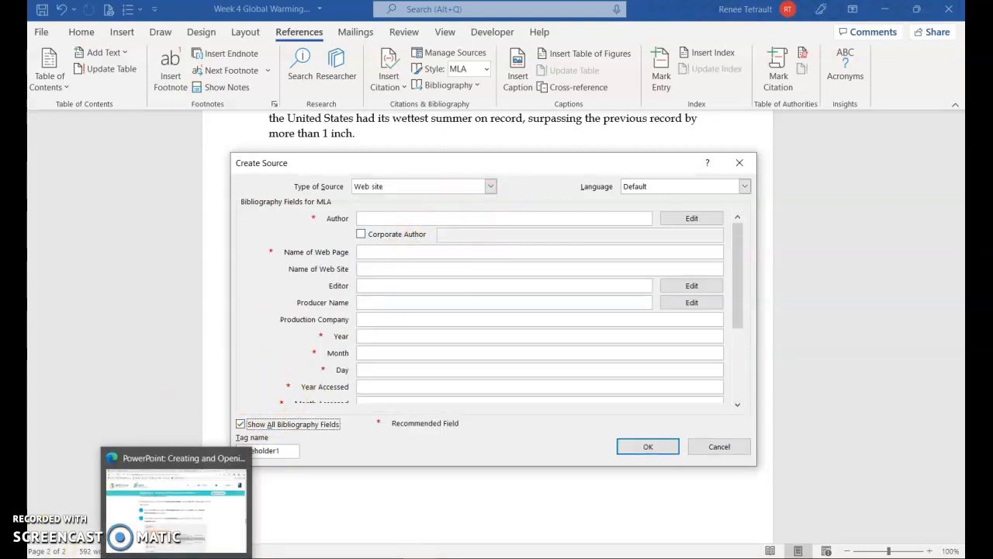
left_click(39, 557)
left_click(554, 406)
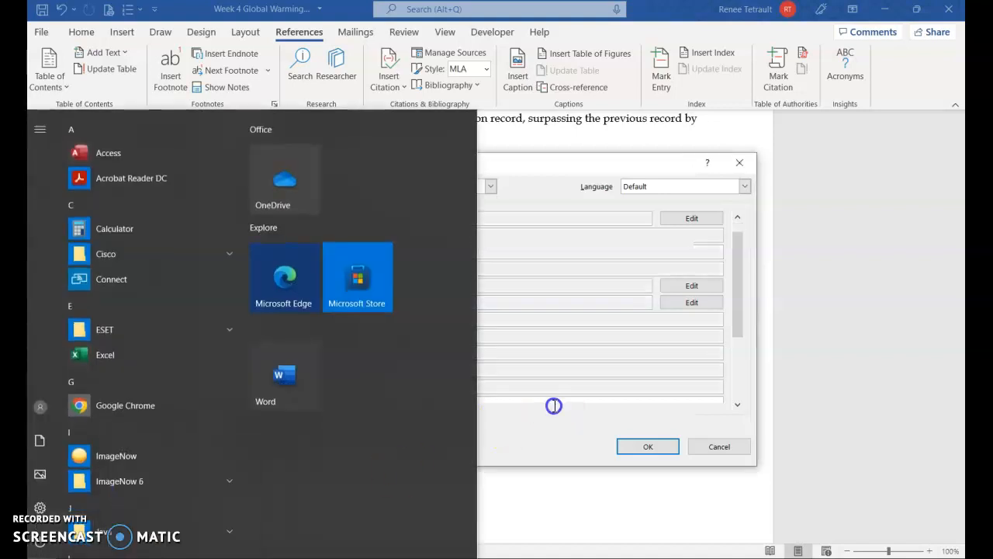
left_click(176, 557)
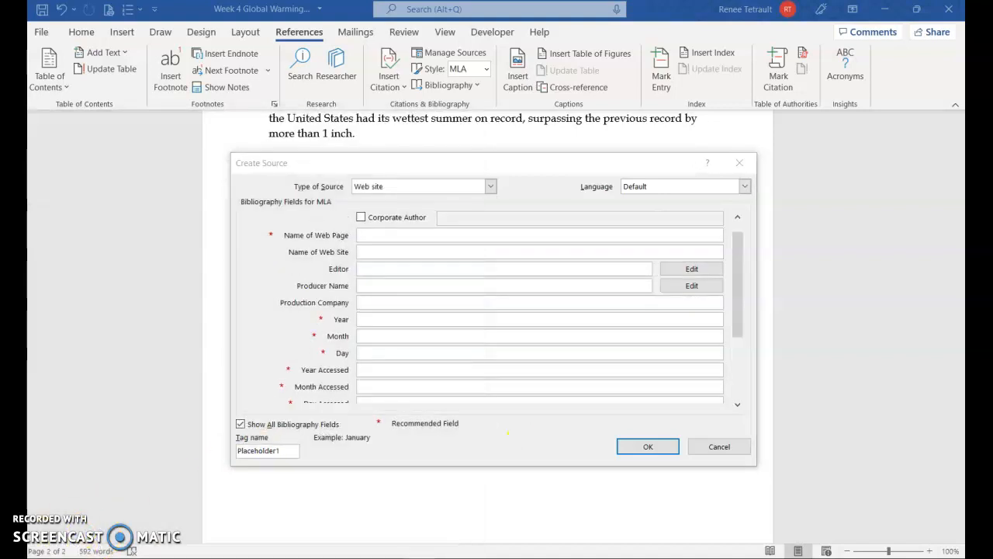
left_click(739, 333)
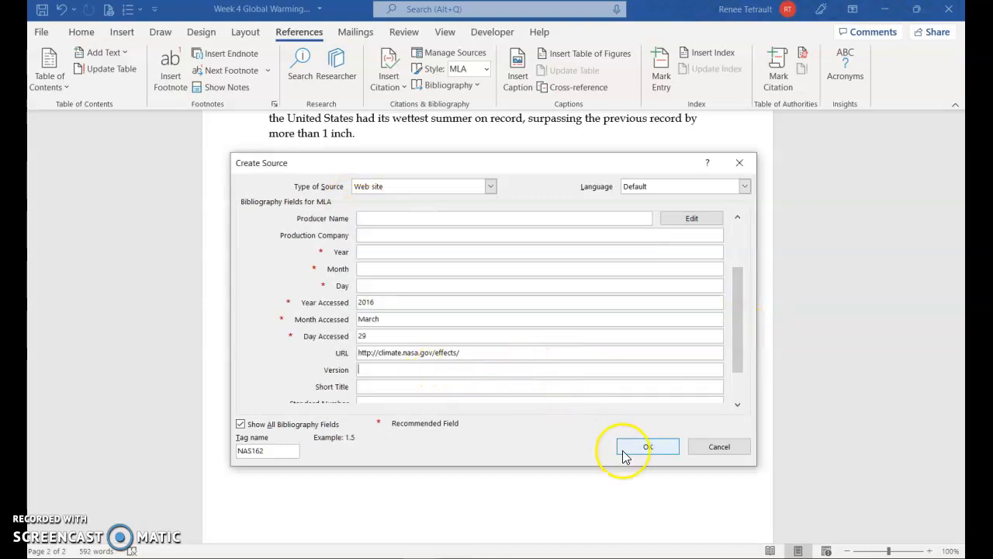
left_click(644, 447)
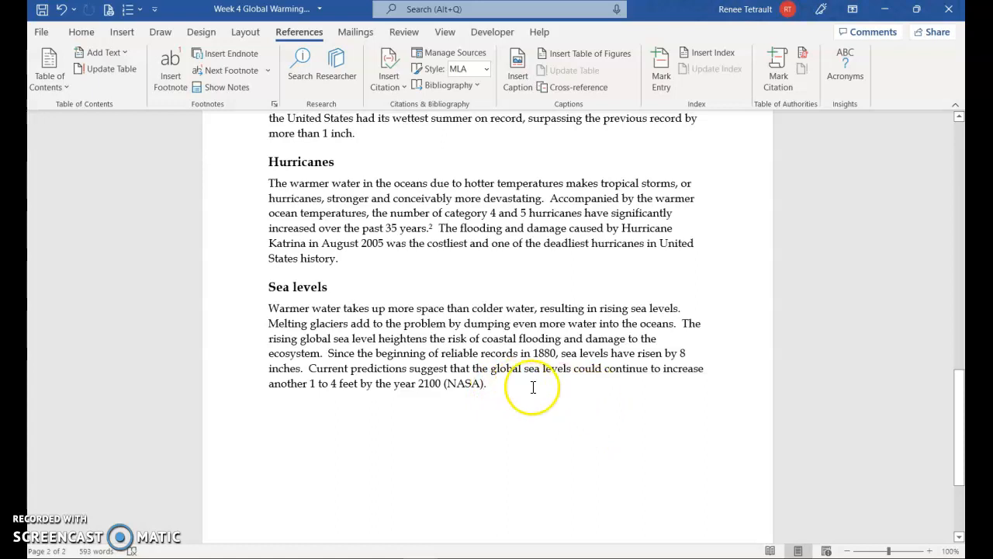
- Insert a citation to the existing NASA source after "2010" at the end of the Heat waves paragraph
scroll(627, 367, "up", 10)
scroll(627, 367, "up", 6)
left_click(644, 371)
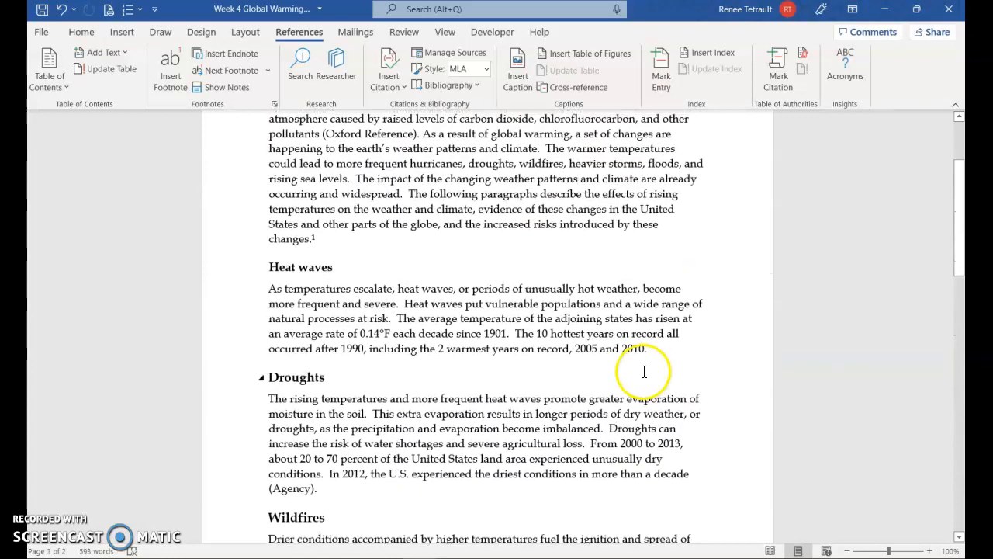
left_click(643, 349)
left_click(650, 357)
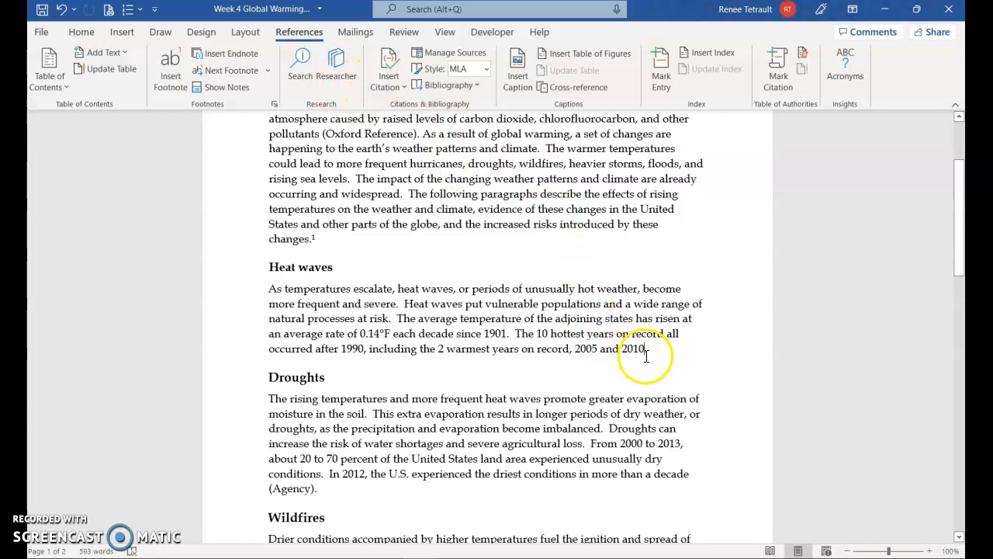
left_click(399, 85)
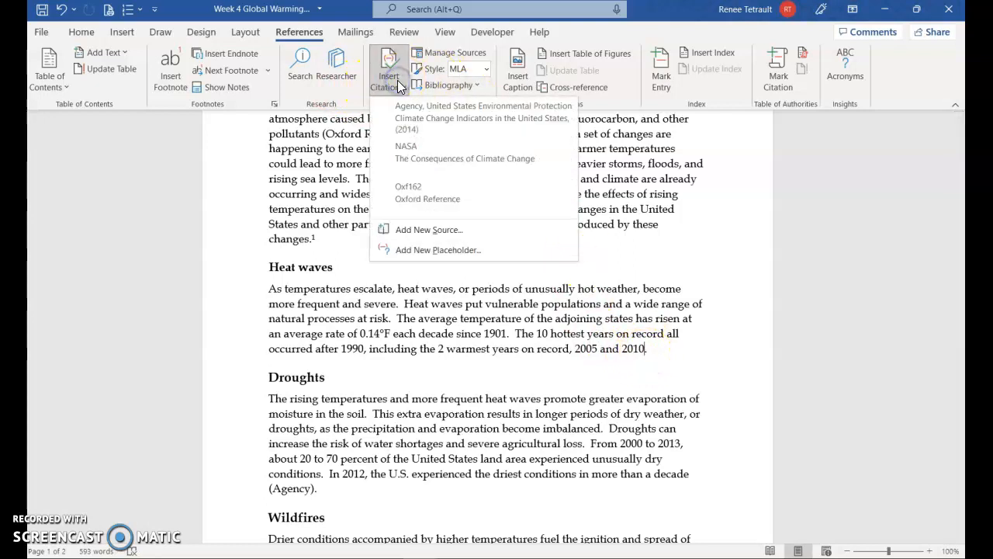
left_click(415, 155)
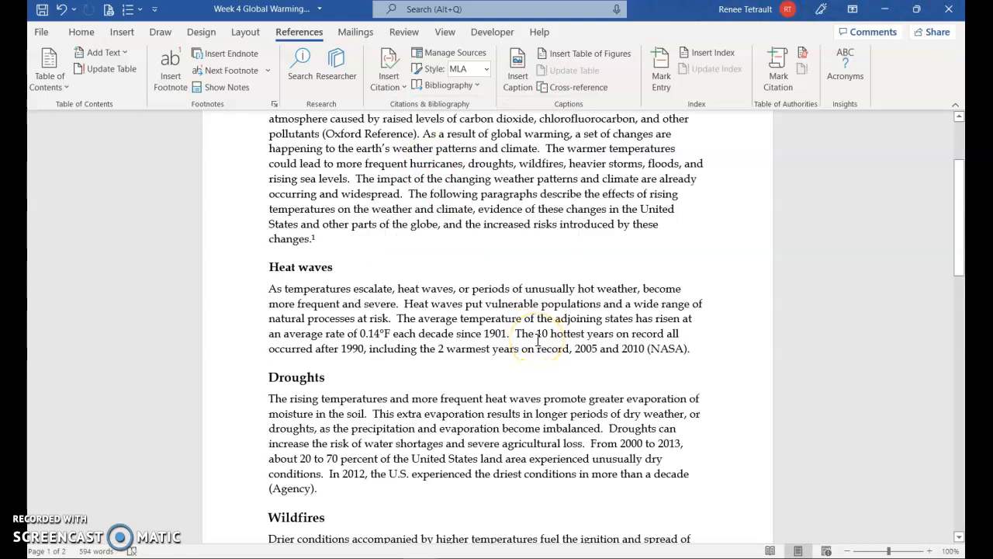
- Insert a page break at the very end of the document, after the Sea levels paragraph
scroll(538, 339, "down", 2)
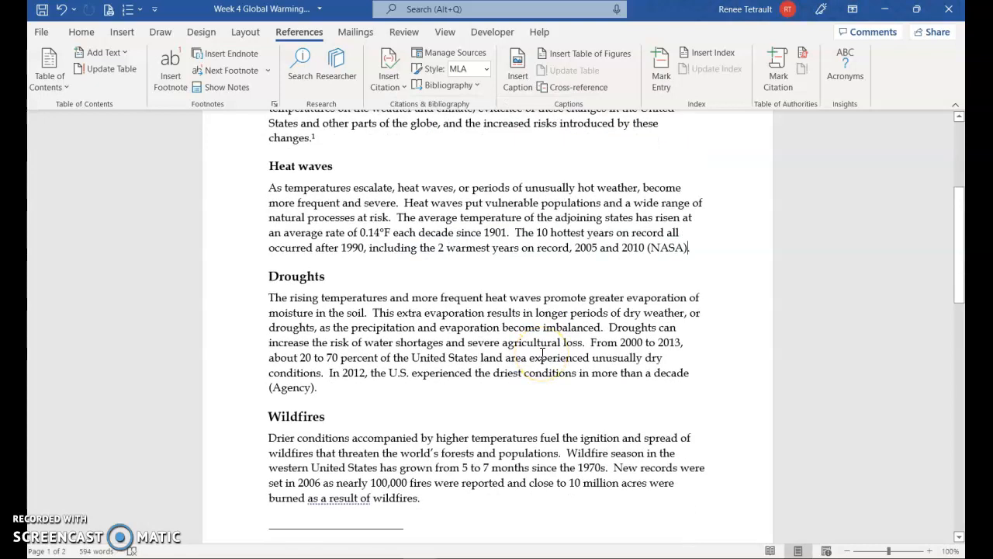
key("ctrl+End")
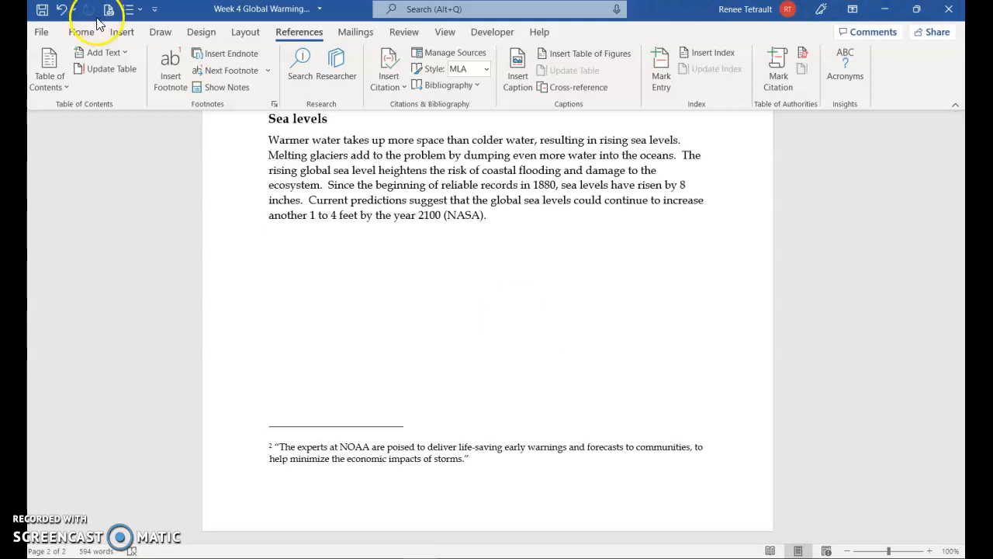
left_click(120, 32)
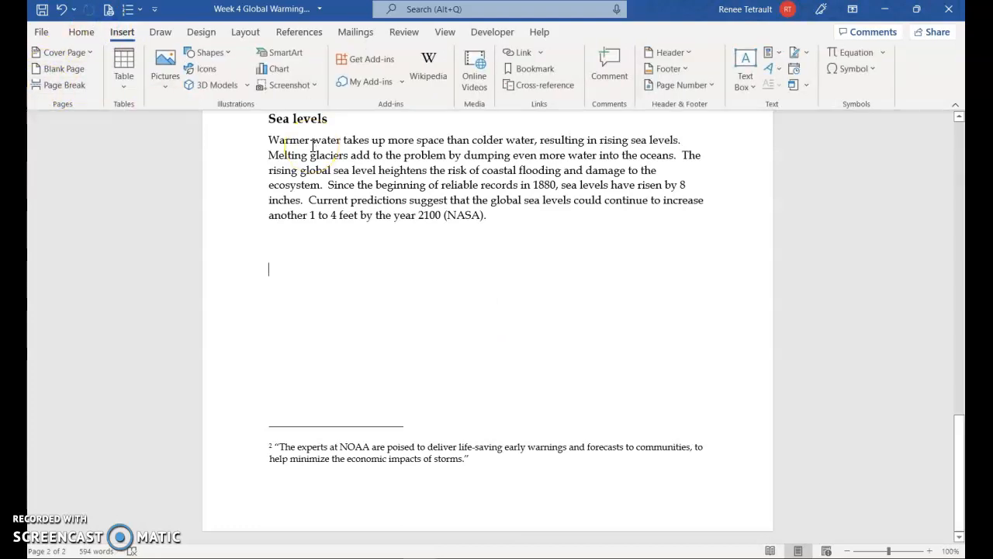
key("ctrl+Return")
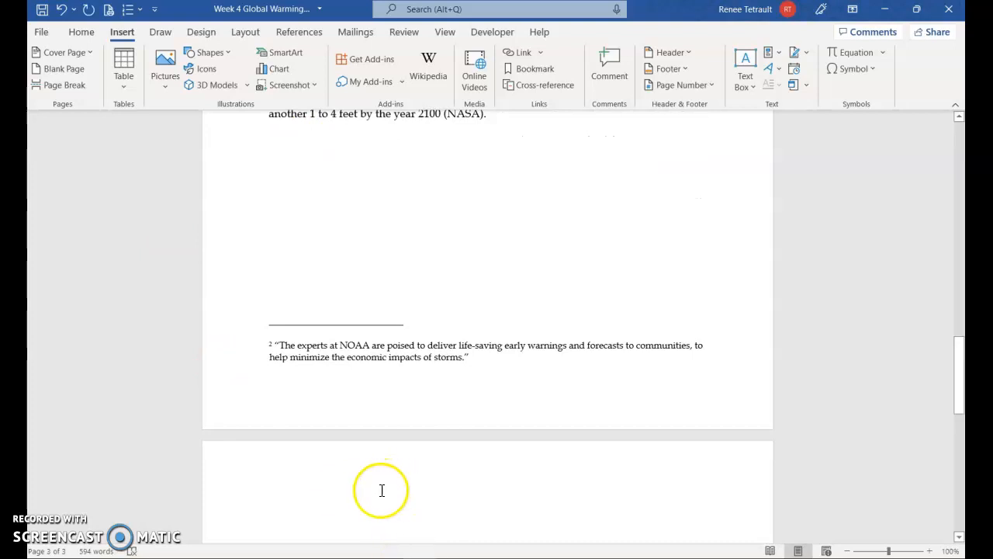
- Insert the built-in Works Cited bibliography in MLA style on the new last page
left_click(294, 35)
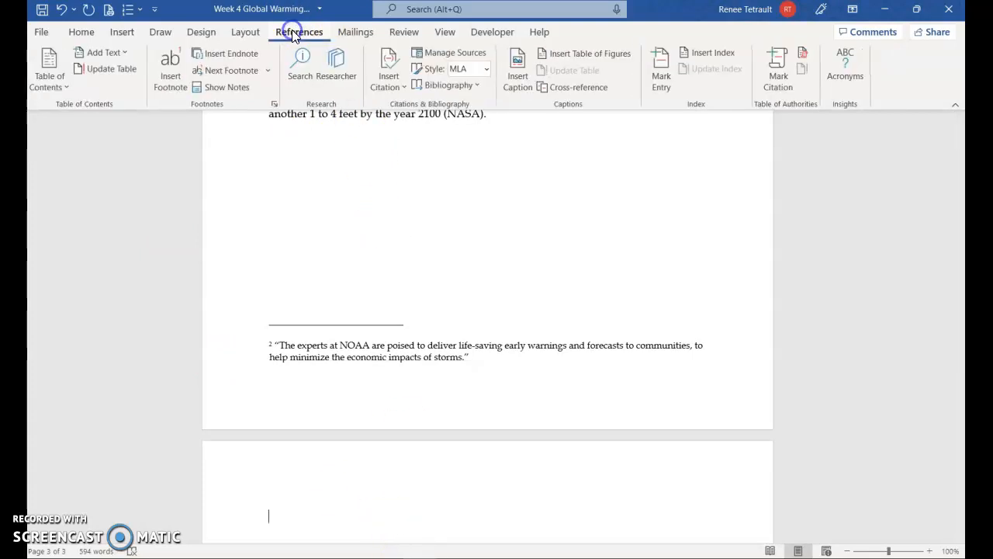
left_click(464, 89)
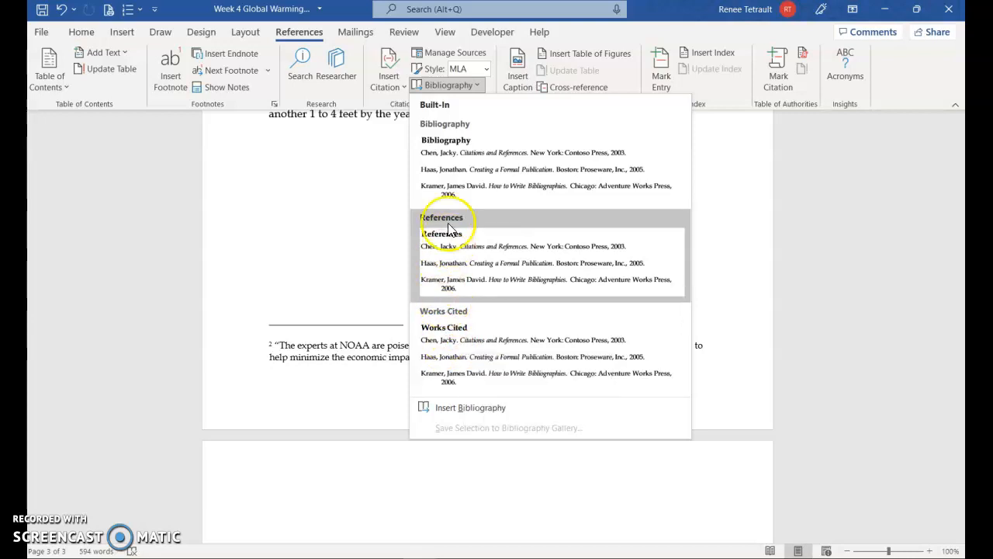
left_click(462, 353)
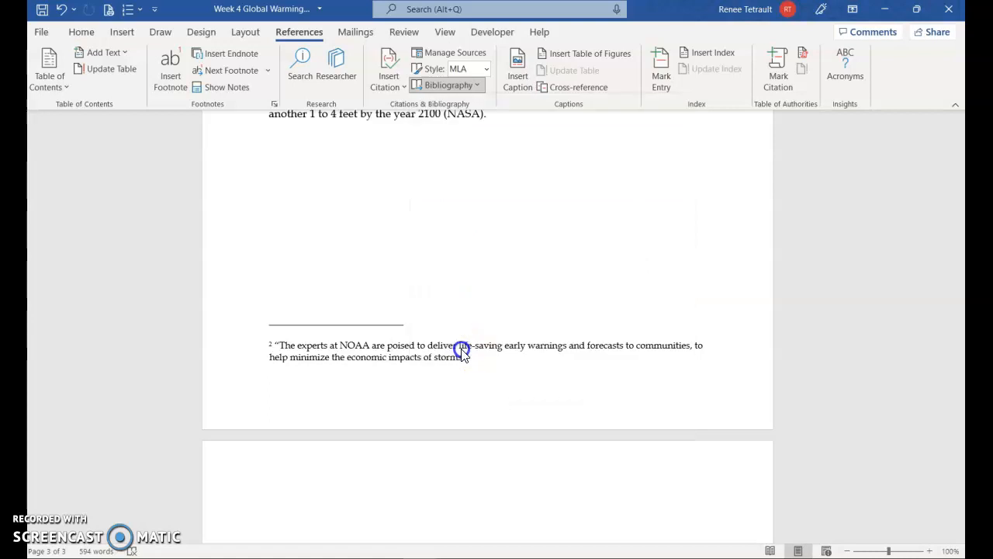
scroll(558, 388, "up", 5)
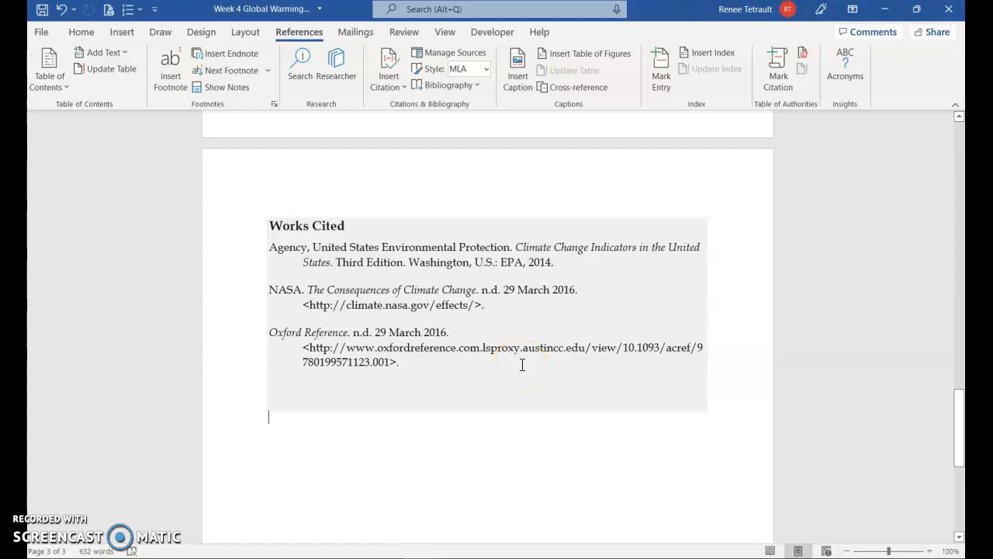
- Examine the whole paper from its beginning with several pages shown together at 50% zoom, and return to 100%
key("ctrl+Home")
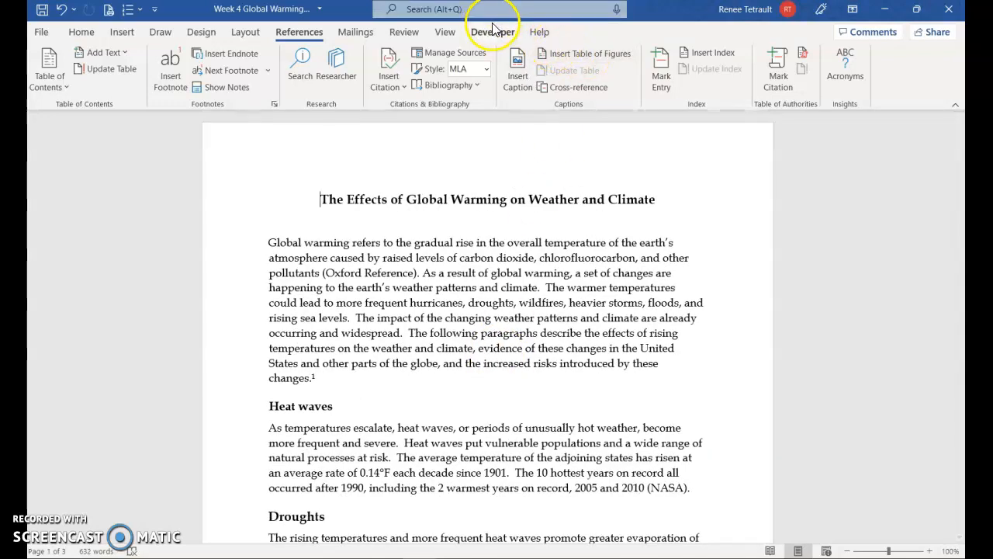
left_click(449, 35)
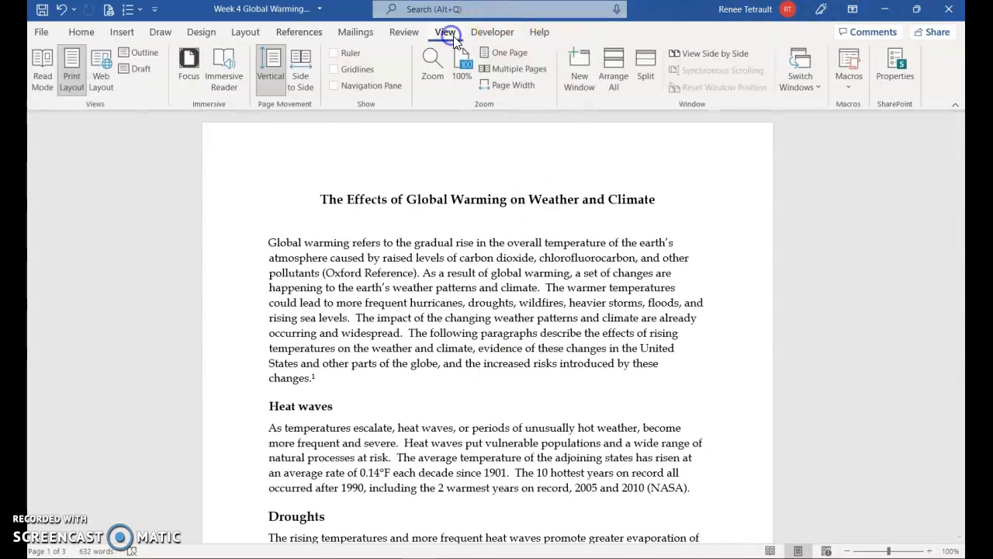
left_click(515, 70)
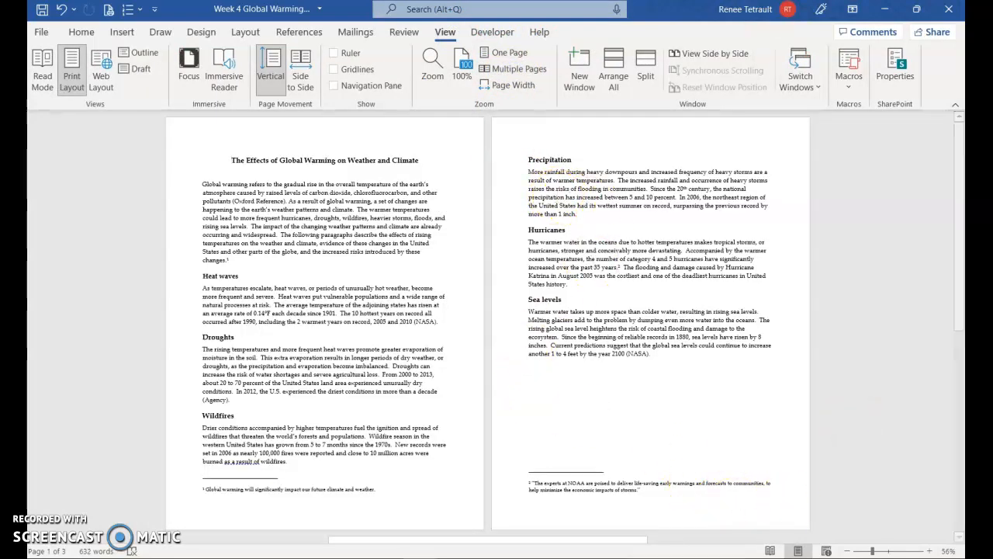
left_click(847, 552)
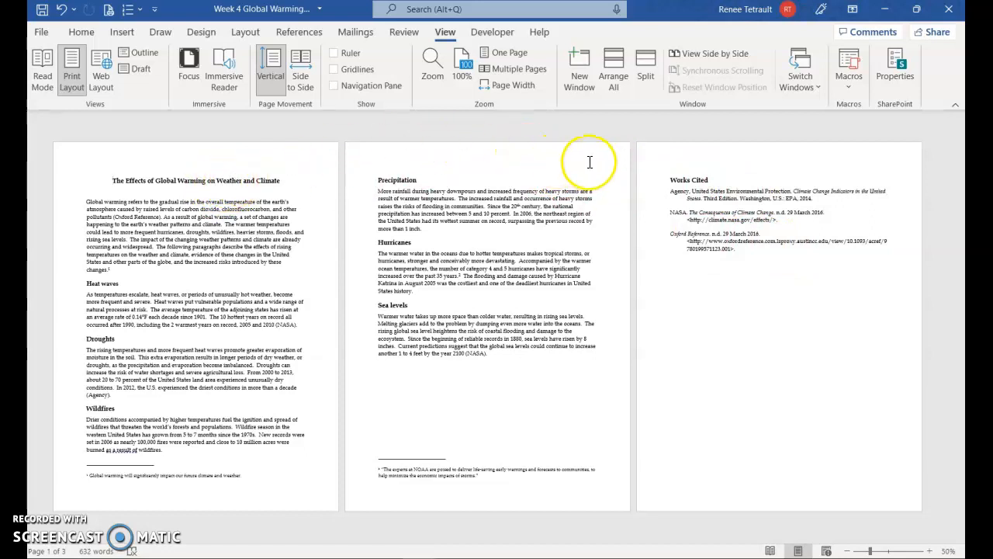
left_click(463, 78)
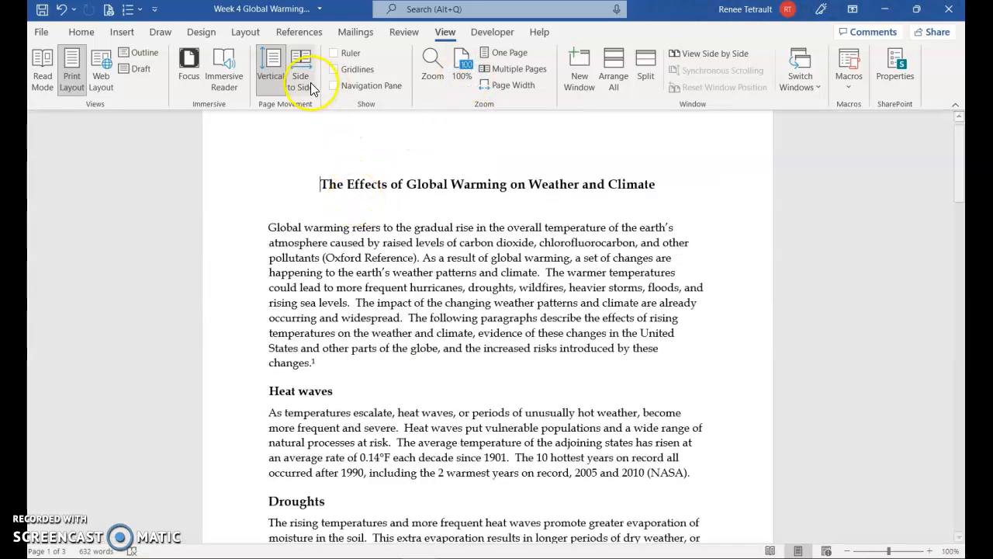
- Add a Blank header to the paper, align its placeholder to the right, and replace it with the author's last name
left_click(123, 32)
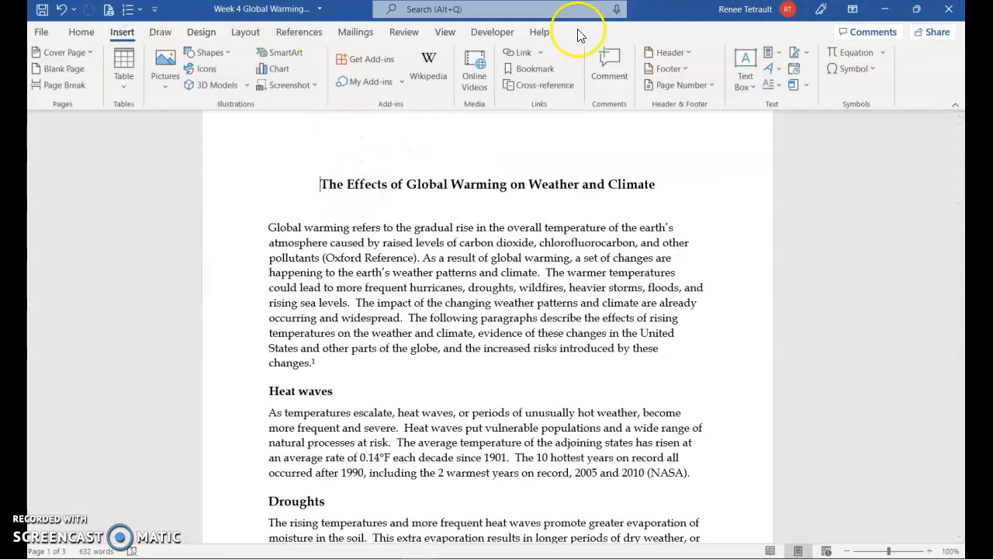
left_click(671, 52)
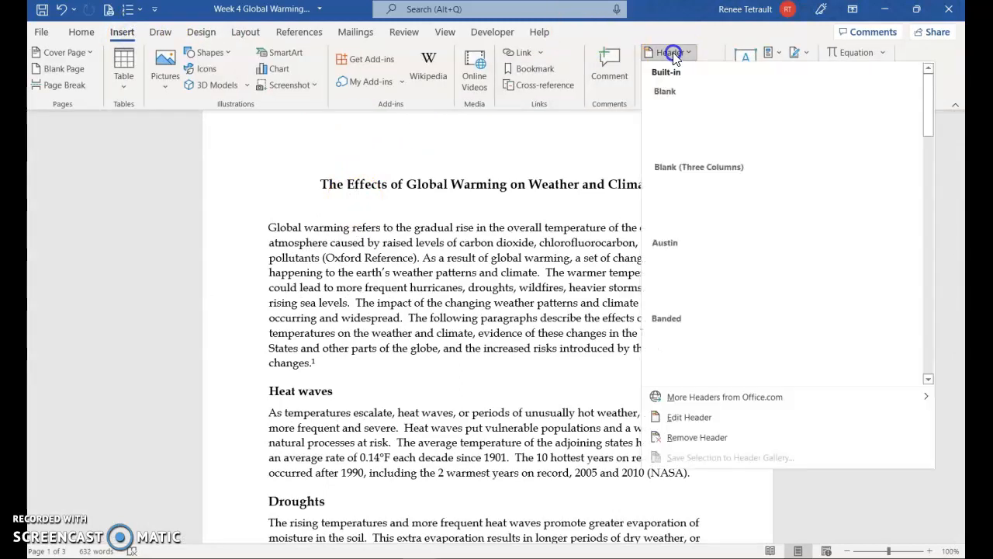
left_click(693, 134)
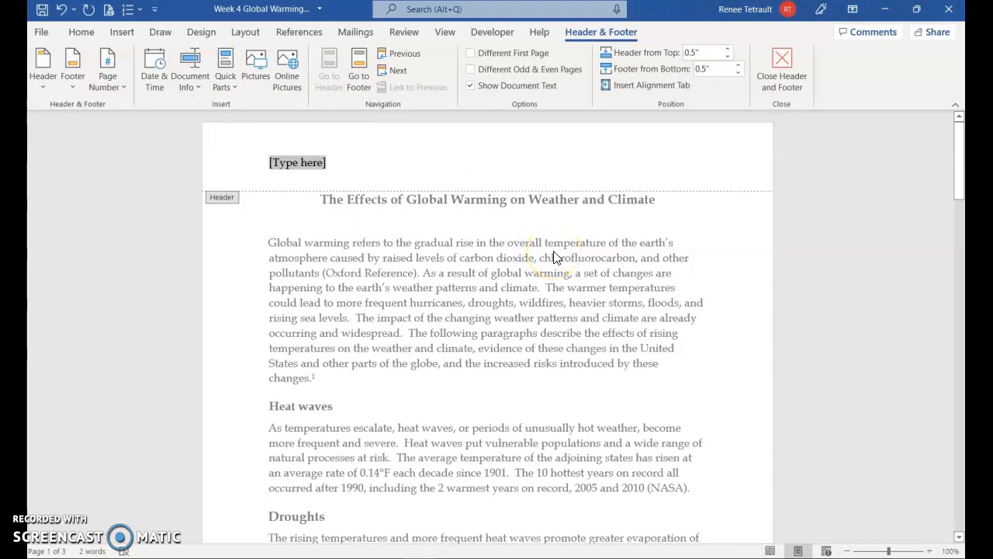
key("ctrl+r")
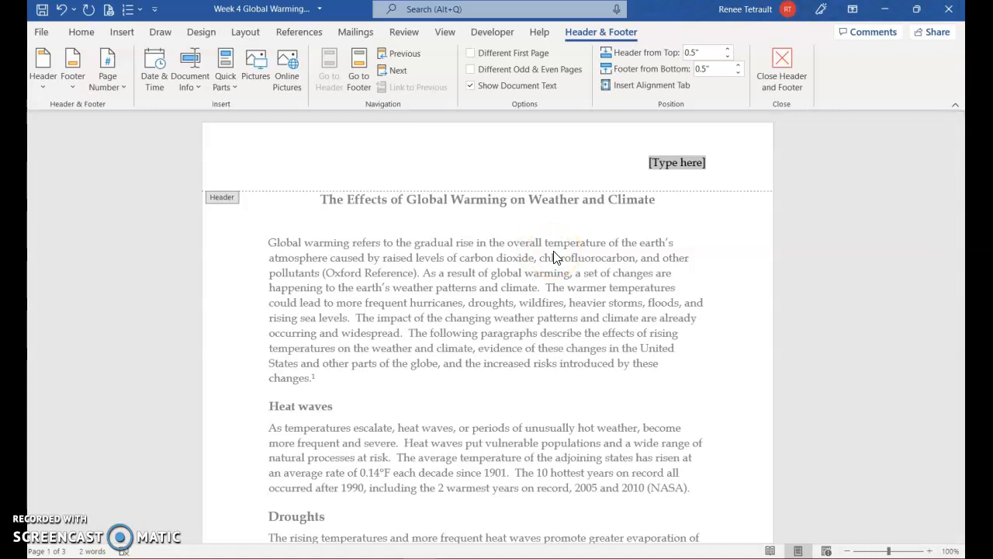
type("Tetrault")
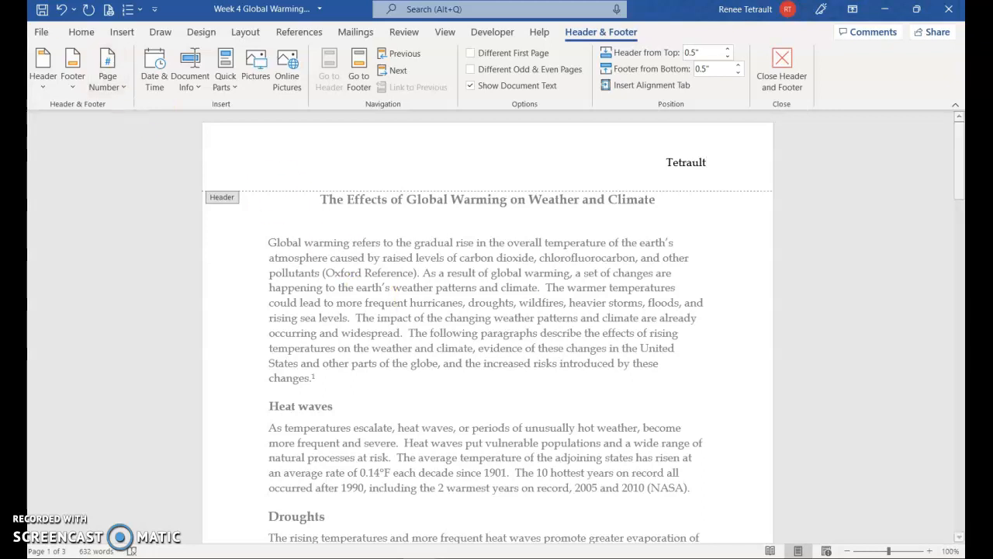
- Insert a Plain Number page number at the current position, right after the author's last name in the header
left_click(111, 87)
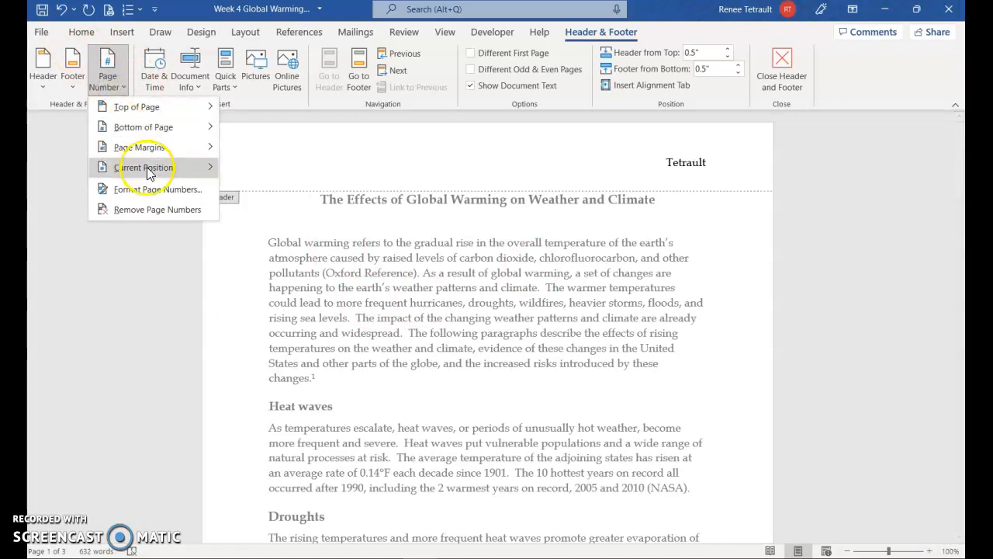
mouse_move(151, 176)
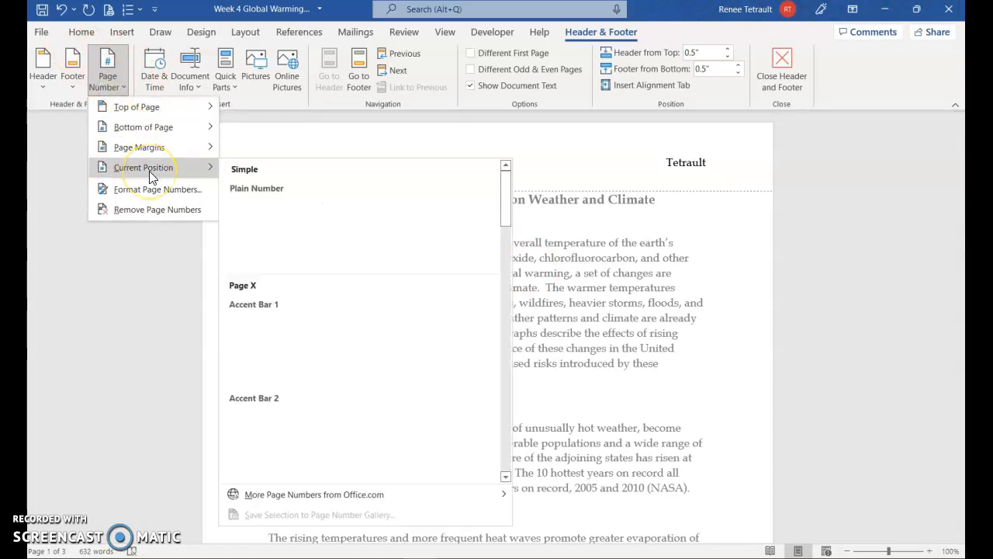
left_click(301, 216)
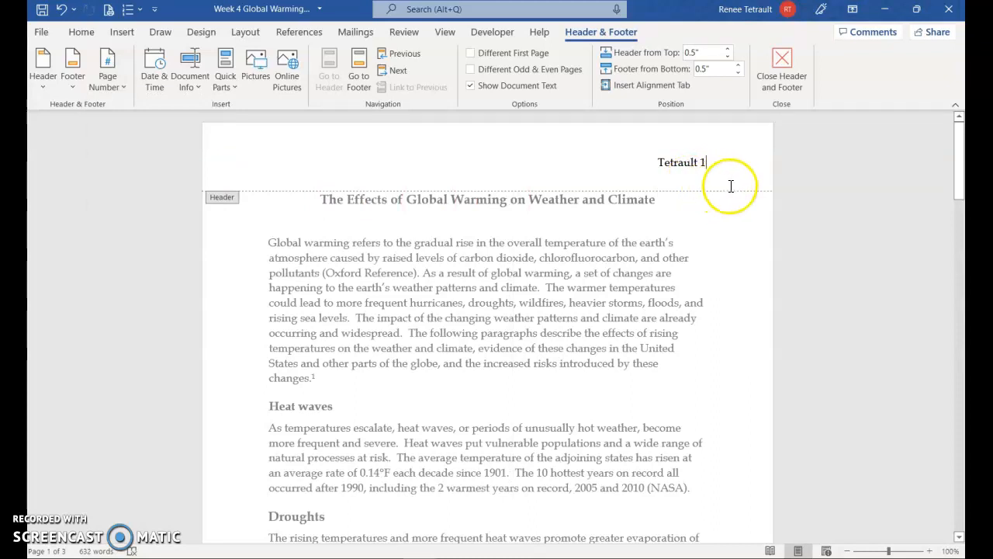
scroll(658, 284, "down", 5)
scroll(652, 344, "down", 20)
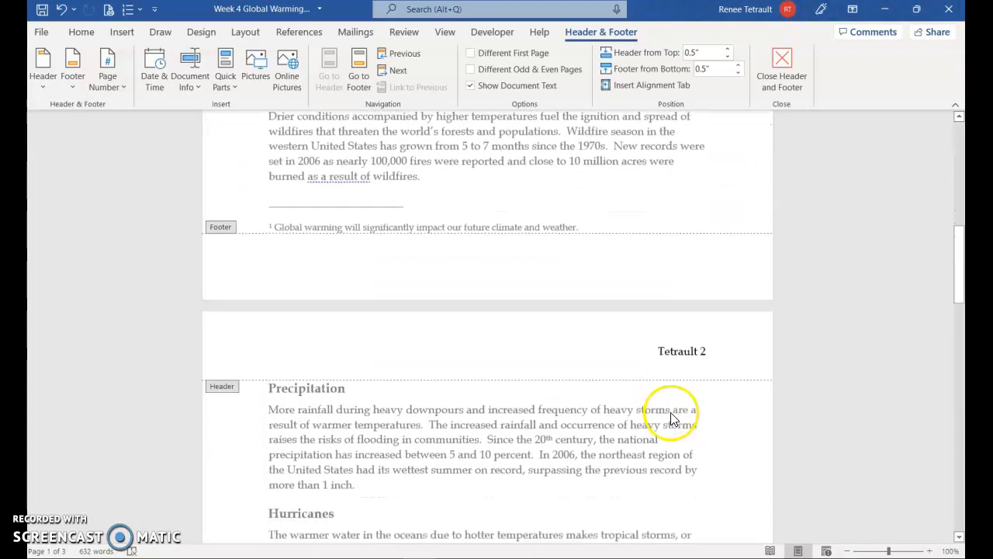
scroll(669, 426, "down", 3)
scroll(667, 443, "up", 14)
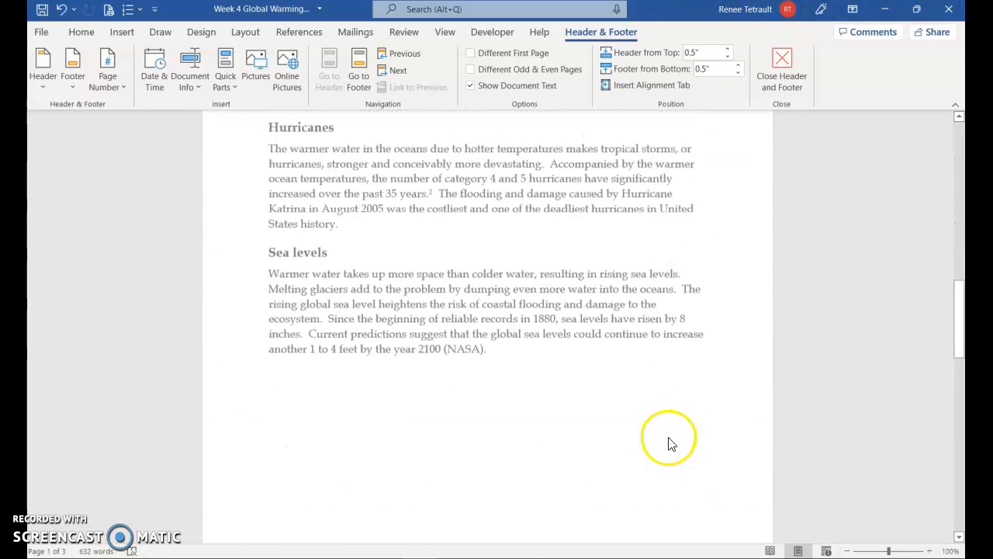
scroll(683, 259, "up", 8)
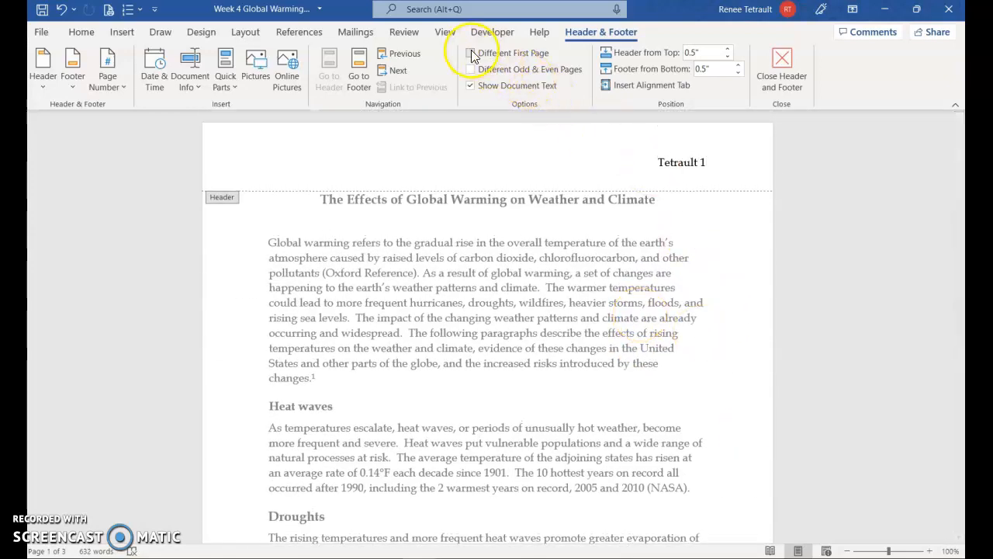
- Give the paper a different first page so that its header omits the last name and page number
left_click(471, 52)
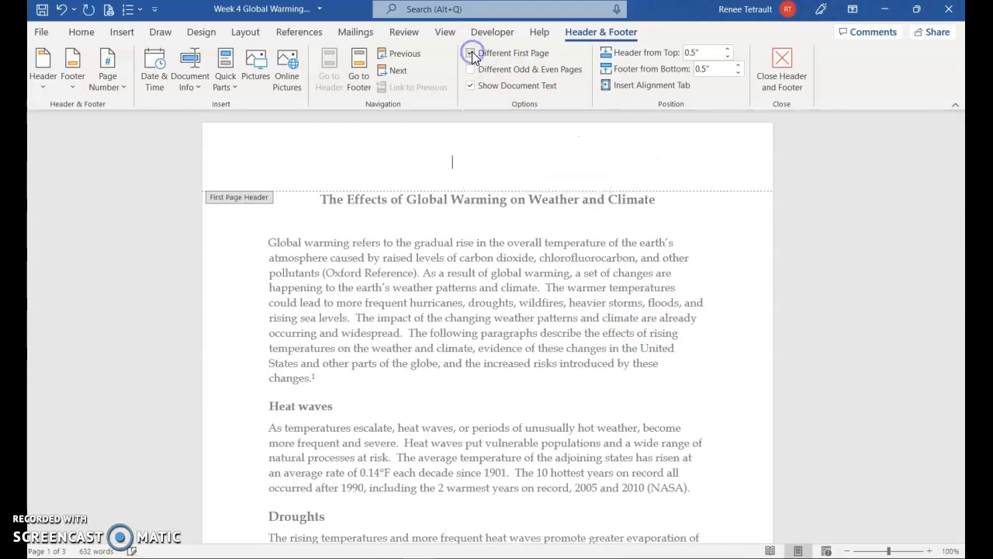
scroll(714, 248, "down", 10)
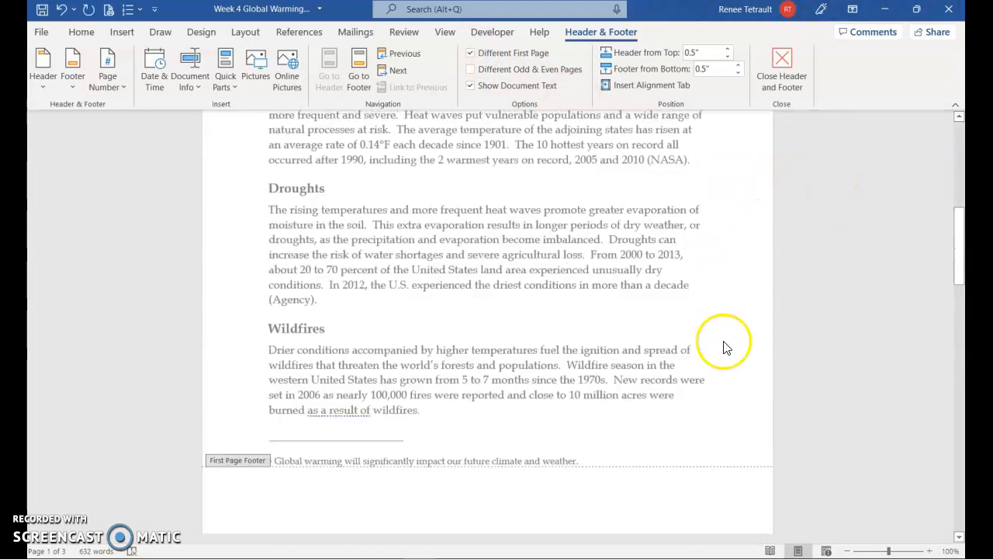
scroll(709, 279, "down", 10)
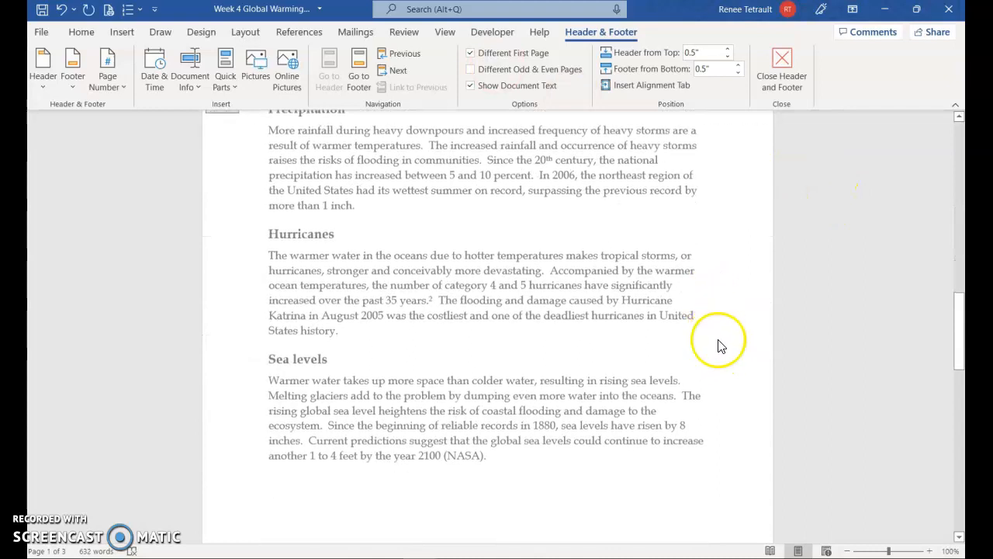
scroll(727, 360, "up", 10)
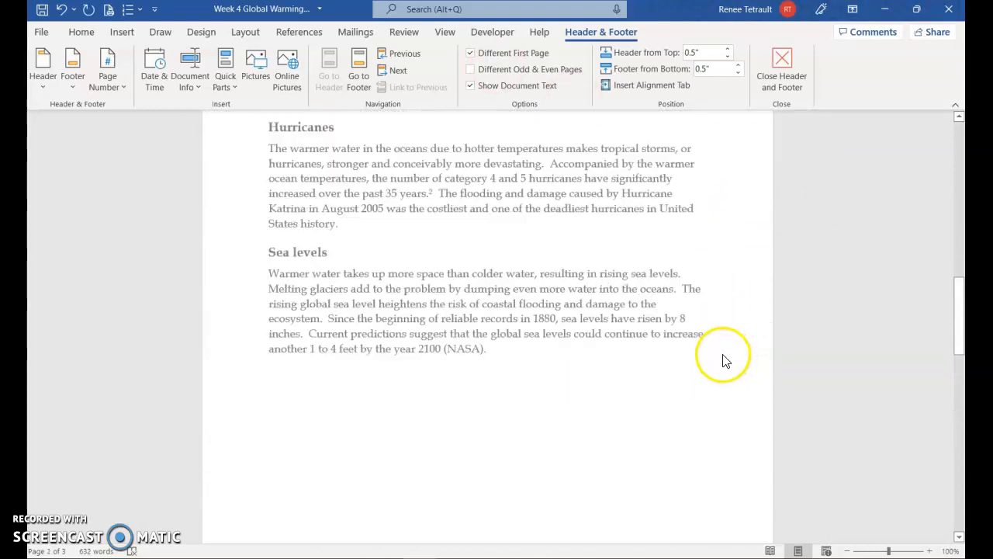
scroll(704, 444, "up", 5)
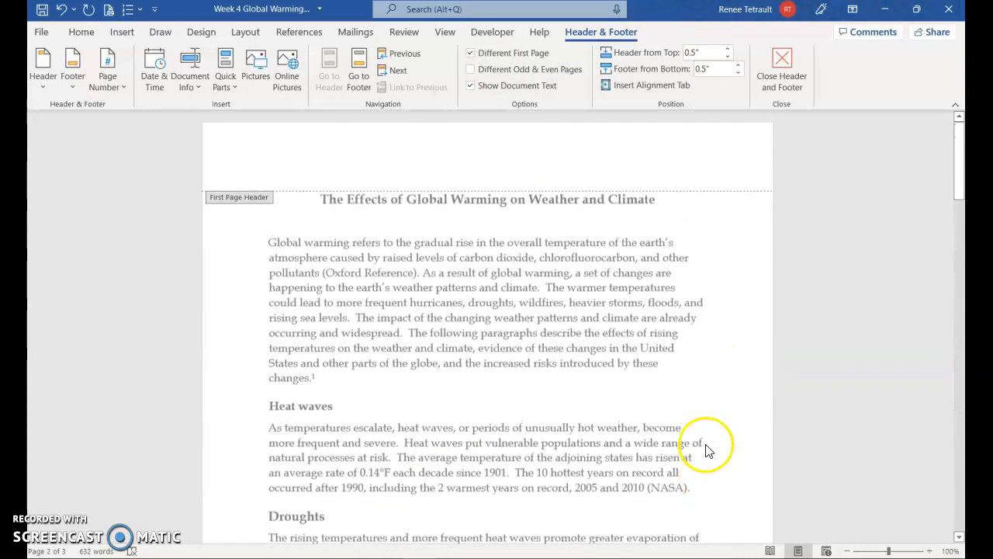
- Go to the first-page footer and back to the first-page header, and close header and footer editing
left_click(420, 179)
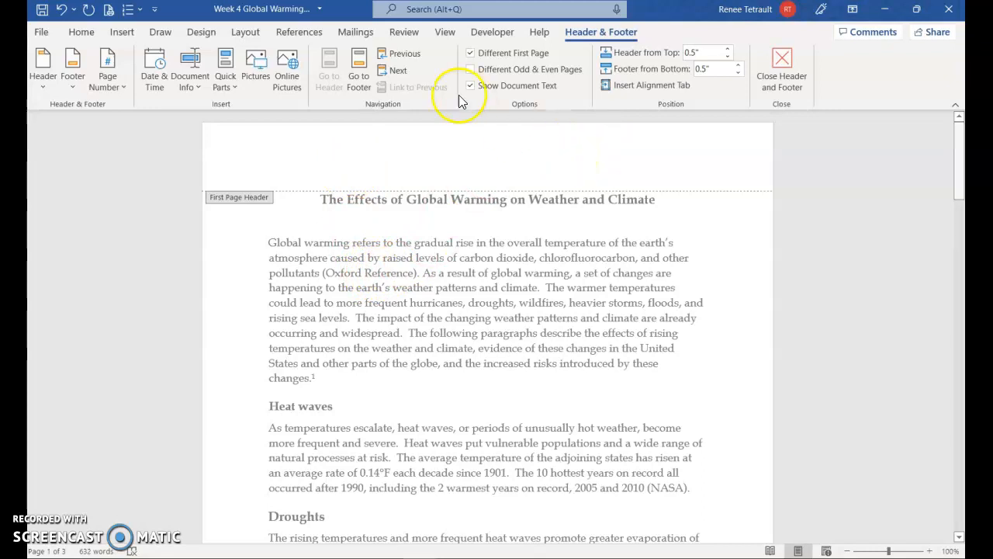
left_click(359, 74)
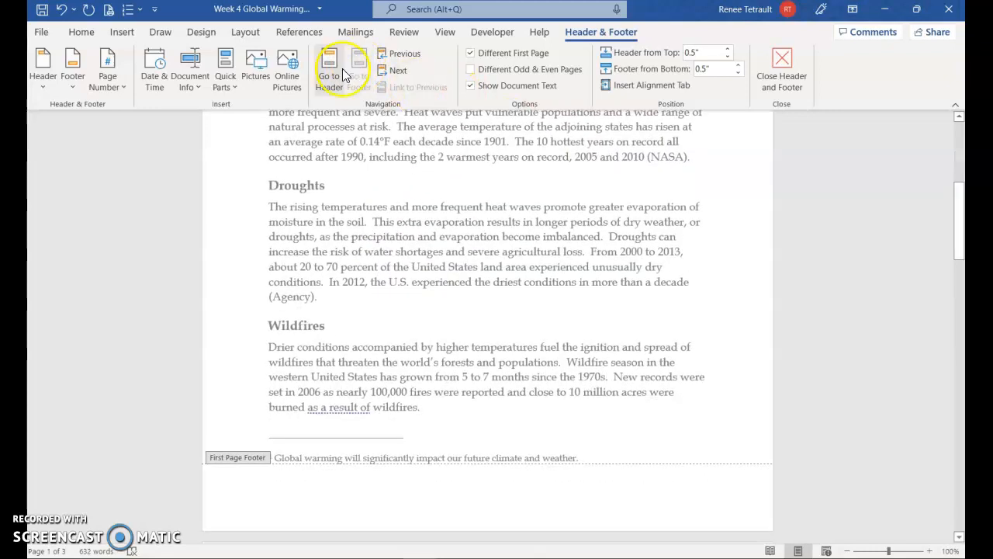
left_click(324, 68)
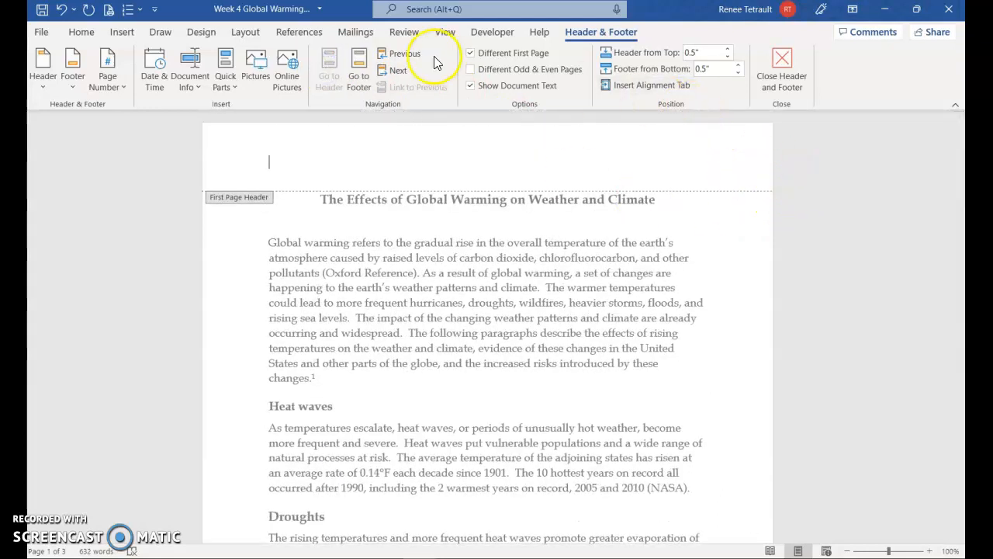
left_click(786, 73)
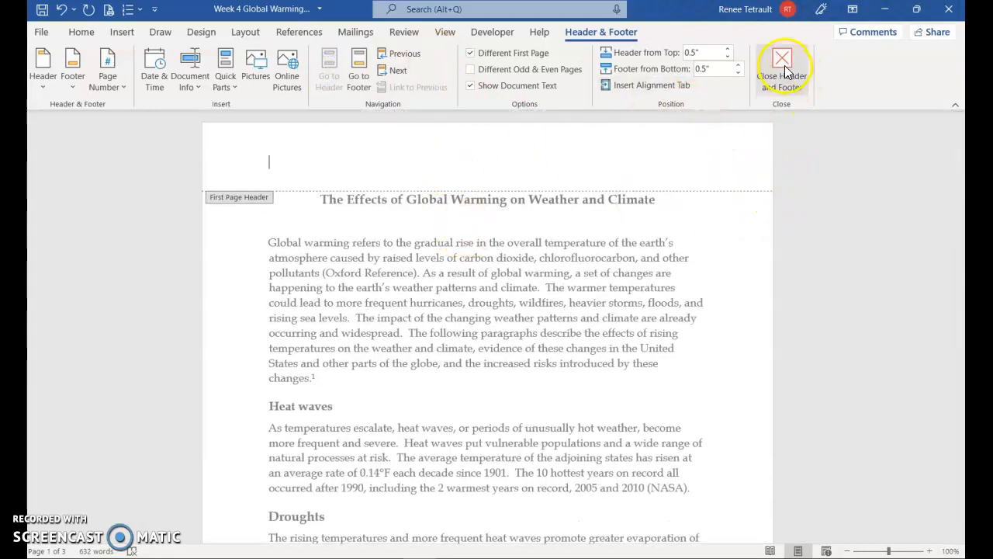
double_click(537, 284)
- Open the header on page 2 for editing and return to the body text
scroll(547, 310, "down", 7)
scroll(556, 345, "down", 8)
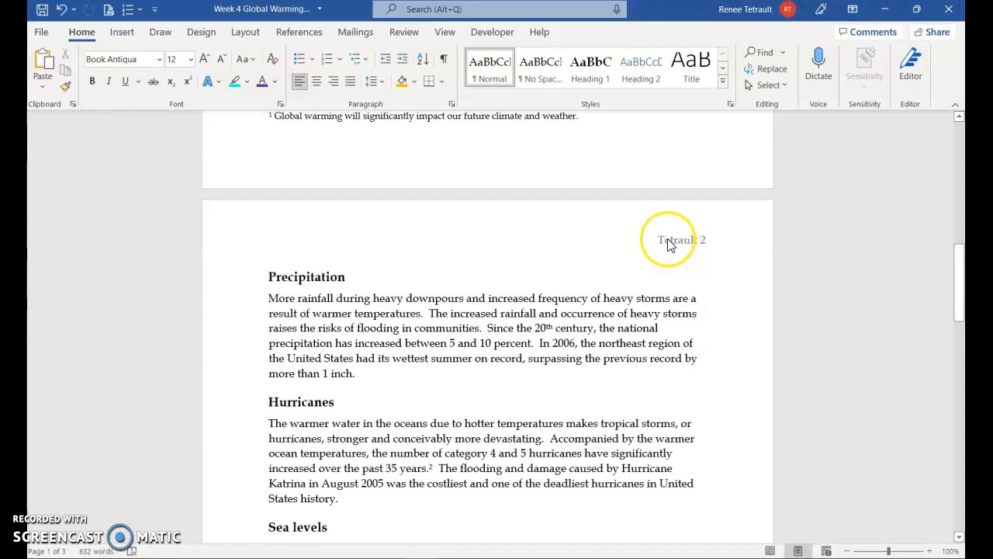
left_click(670, 243)
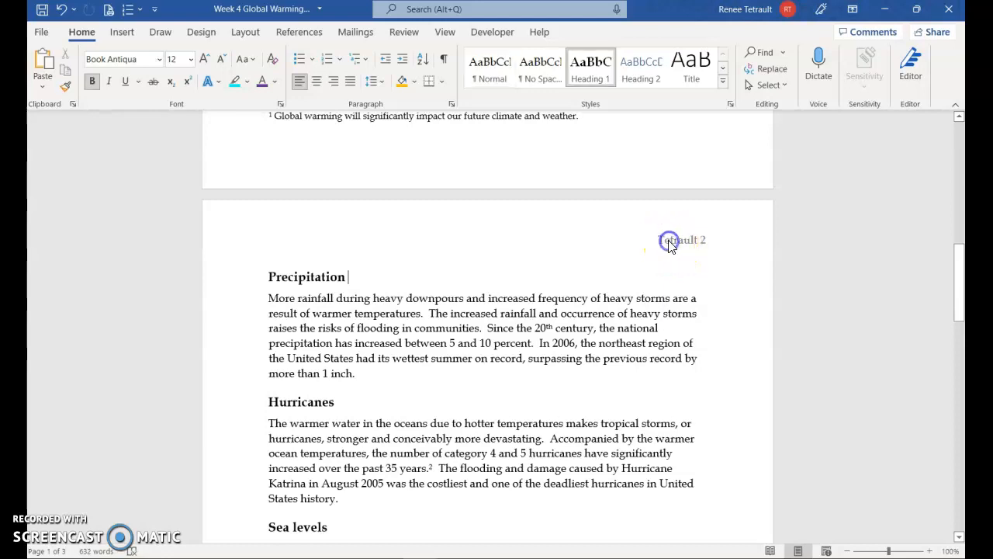
double_click(670, 243)
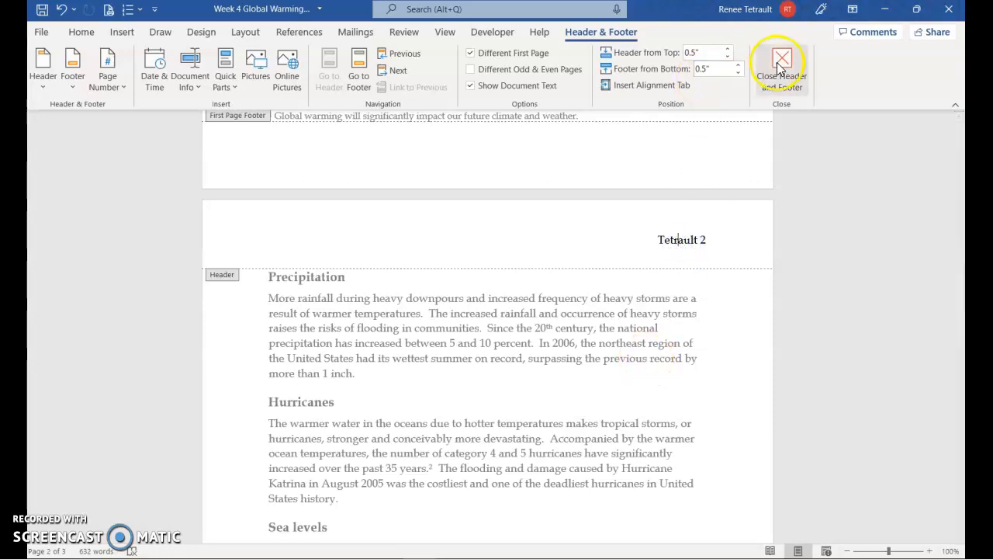
double_click(618, 345)
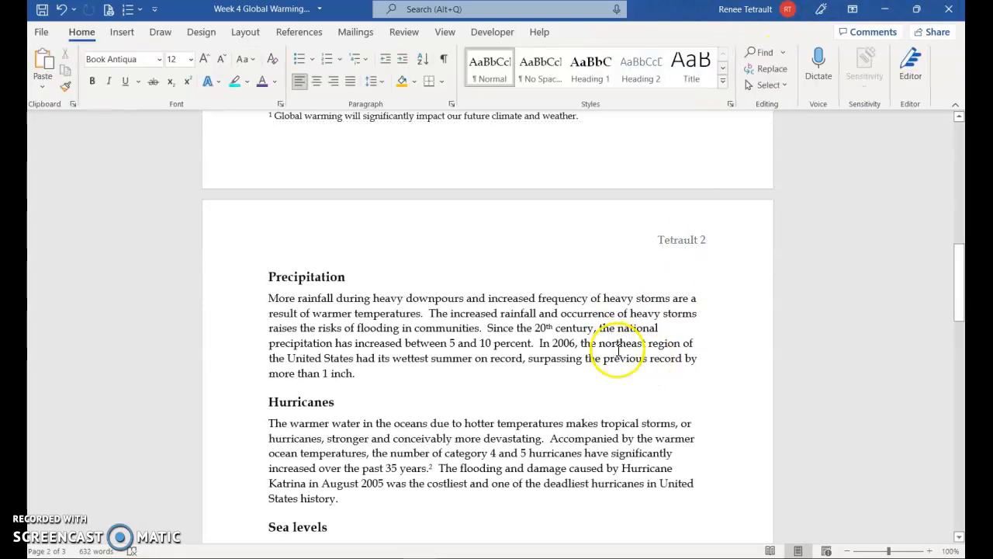
- Copy the phrase "Global warming" from the start of the opening paragraph and search for it in Researcher
key("ctrl+Home")
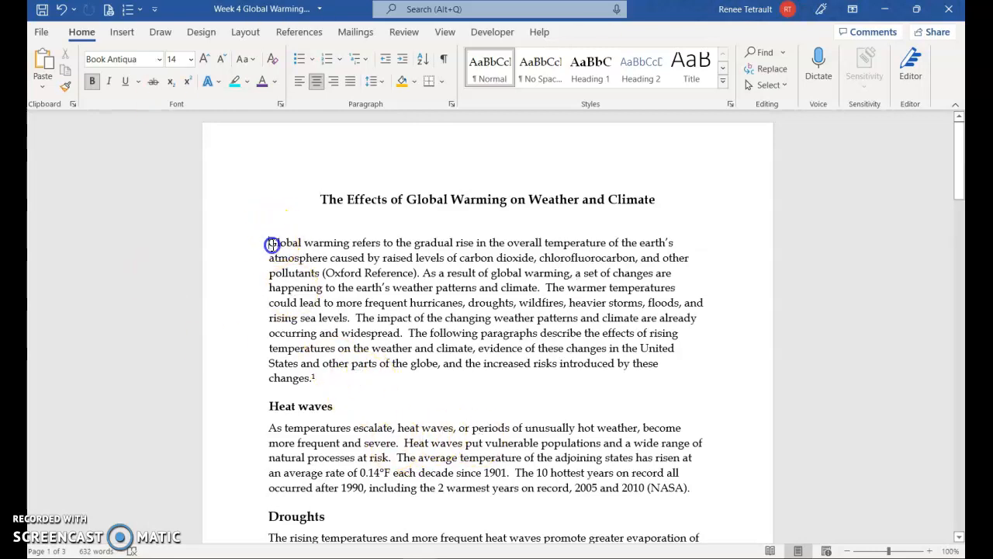
left_click_drag(351, 245, 348, 244)
left_click(66, 73)
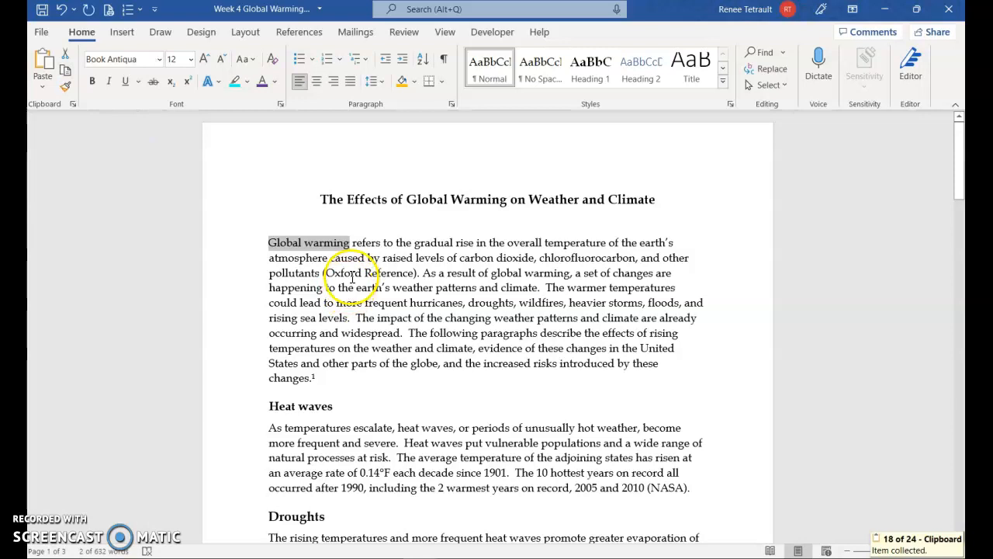
left_click(324, 243)
left_click(309, 28)
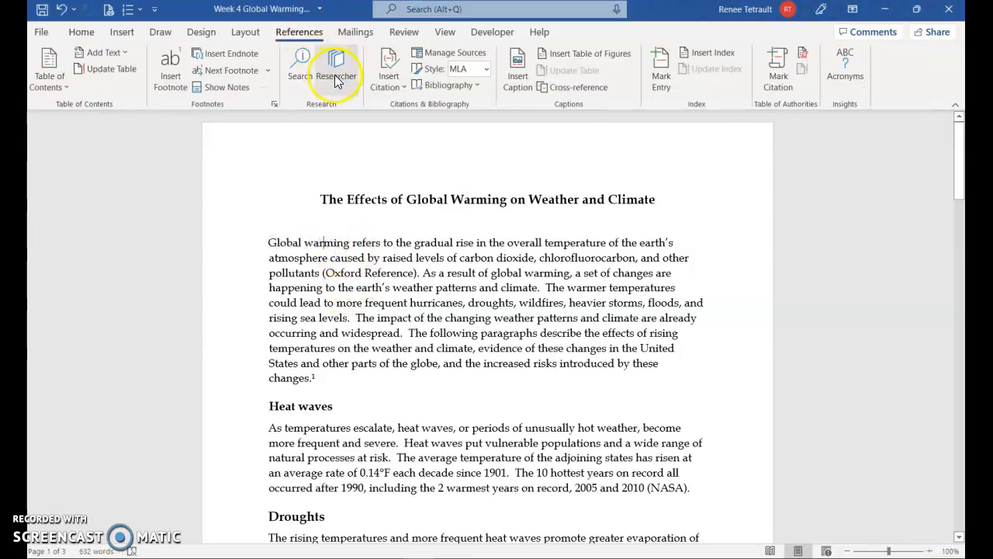
left_click(338, 80)
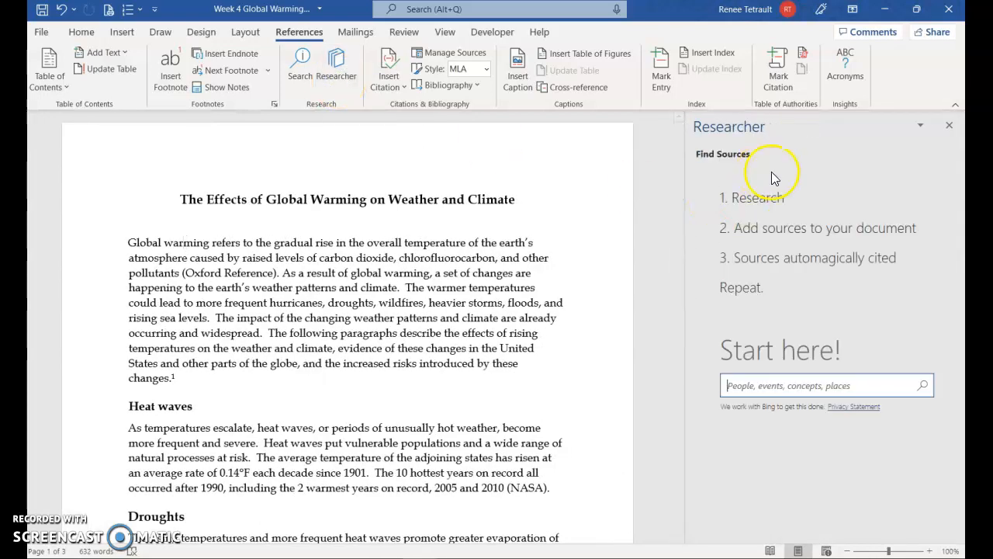
left_click(757, 385)
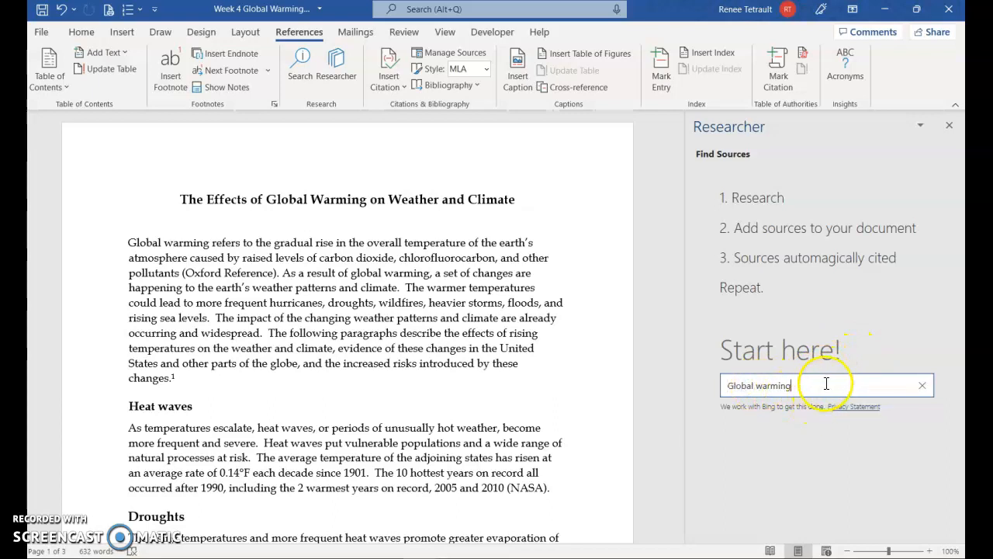
key("Return")
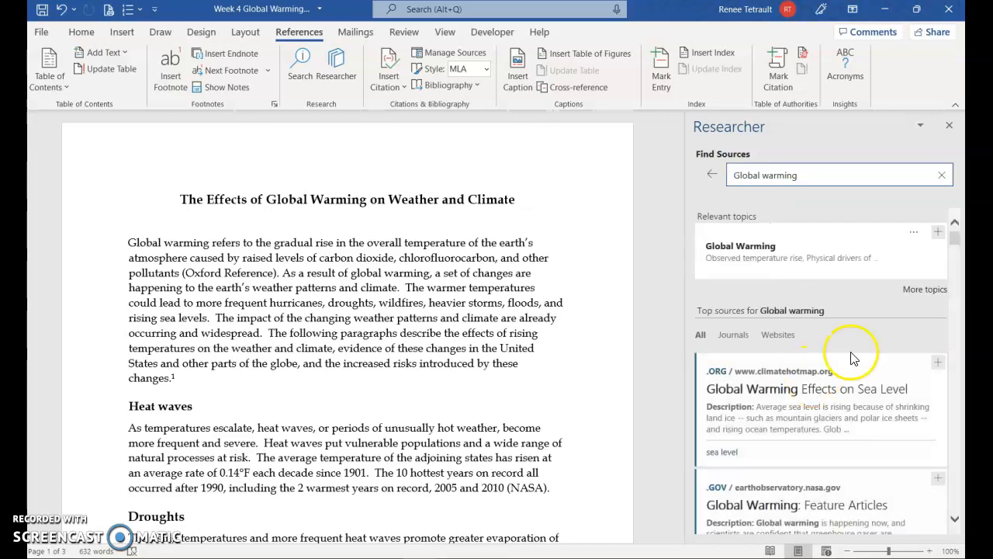
- Browse the top sources, read the nasa.gov article "What's in a Name? Global Warming vs. Climate Change", and close Researcher
scroll(778, 341, "down", 4)
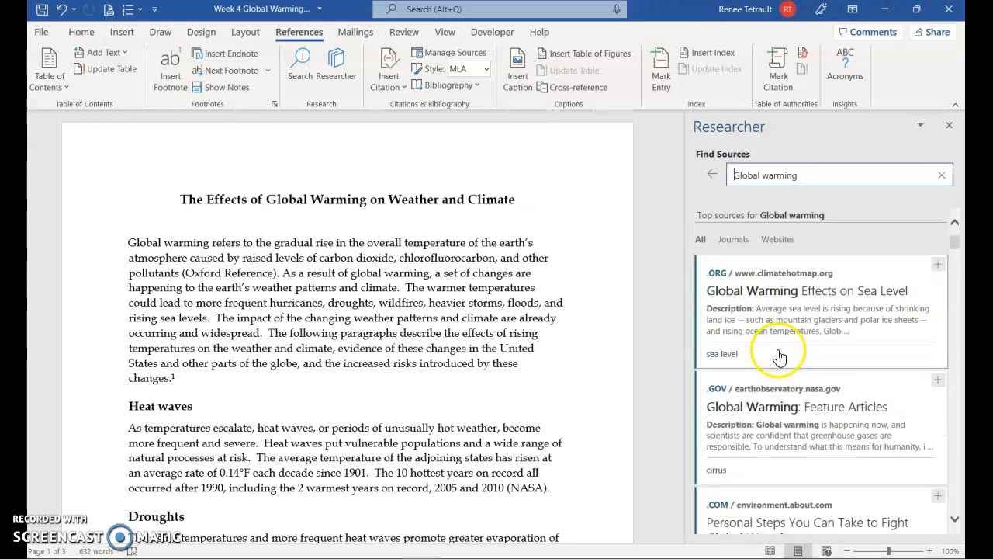
scroll(781, 351, "down", 5)
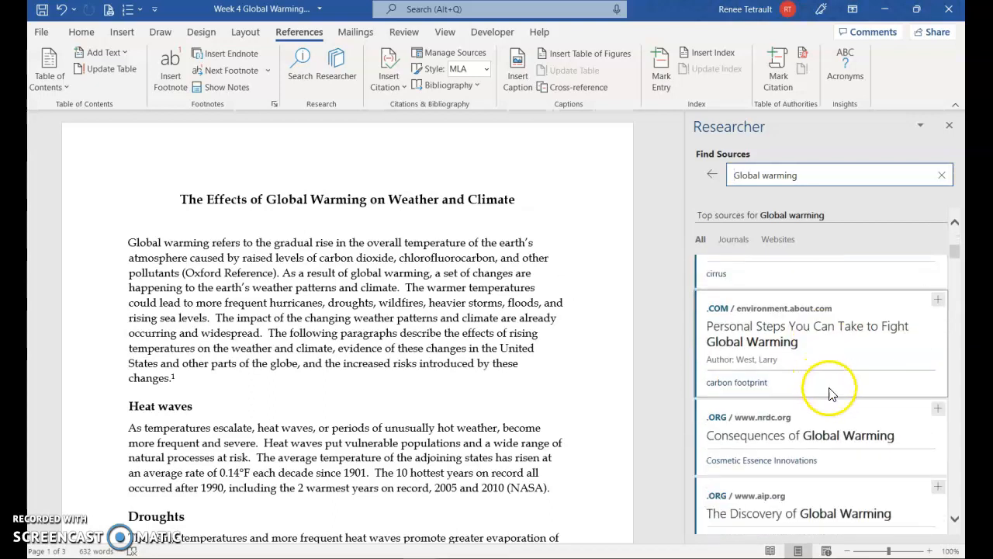
scroll(831, 397, "down", 5)
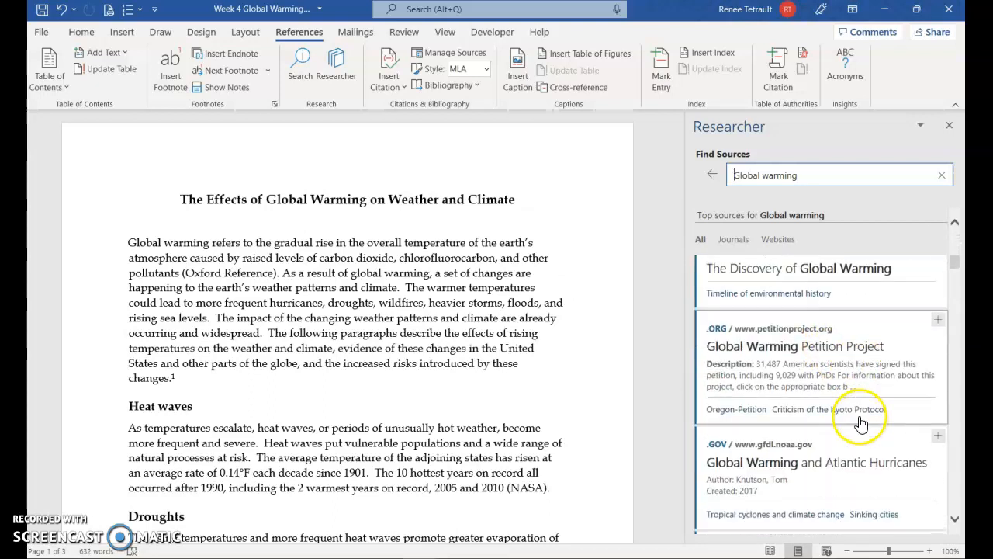
scroll(859, 423, "down", 3)
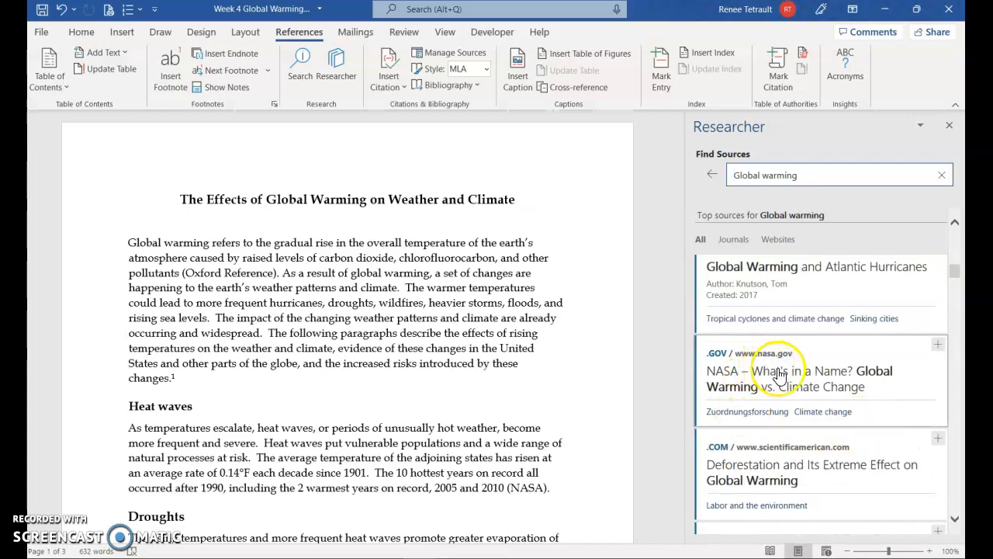
left_click(784, 383)
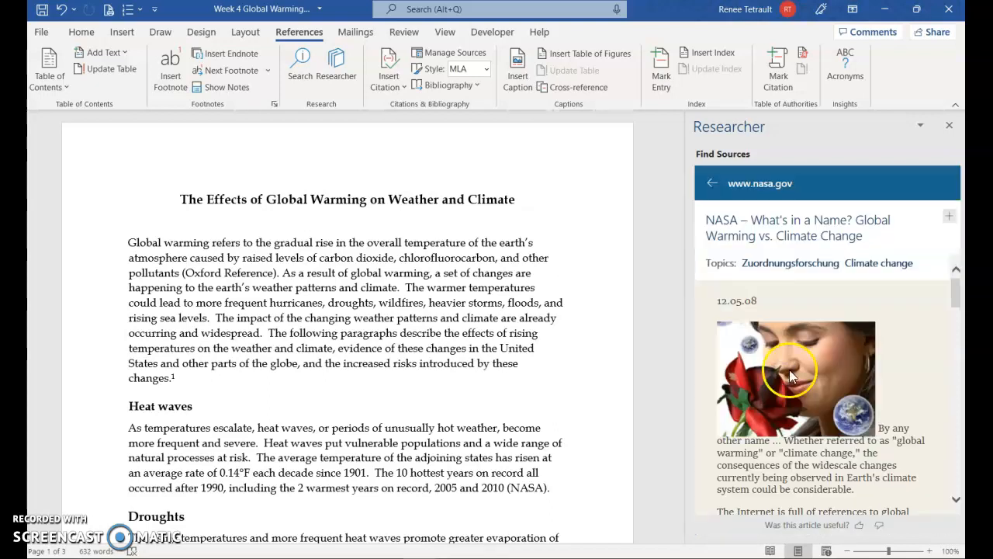
scroll(861, 361, "down", 10)
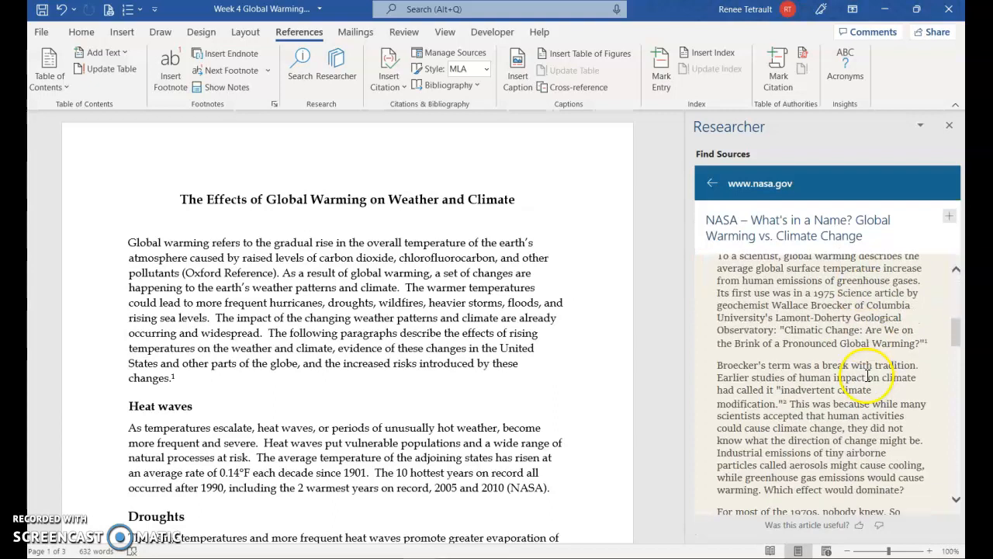
scroll(869, 383, "down", 5)
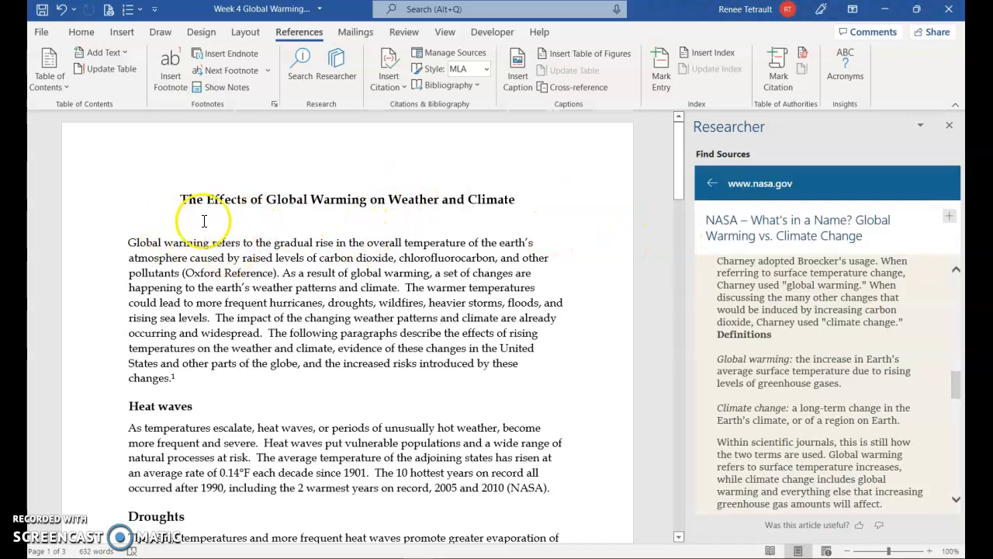
left_click(948, 127)
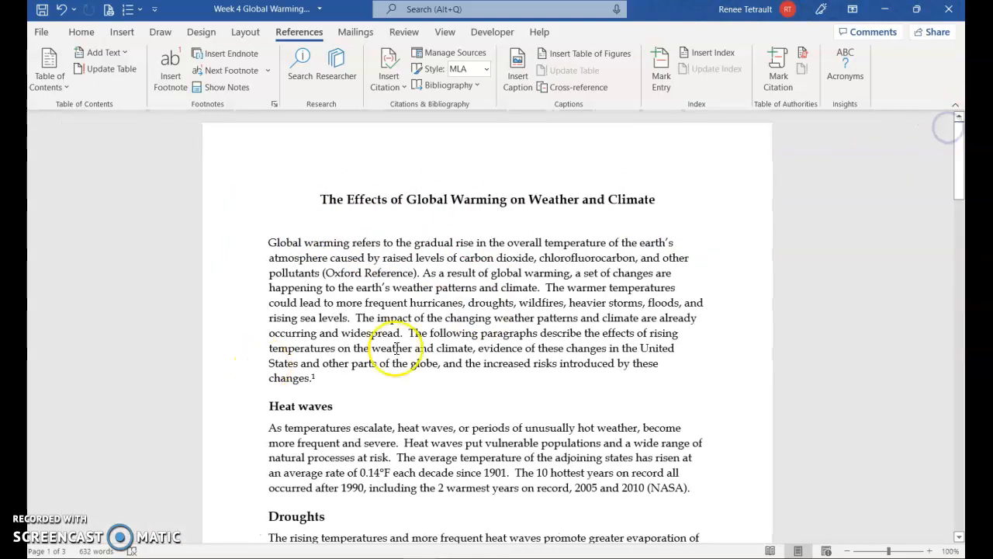
- Display multiple pages of the paper together and reduce the zoom to 50%
left_click(444, 32)
left_click(500, 54)
left_click(509, 69)
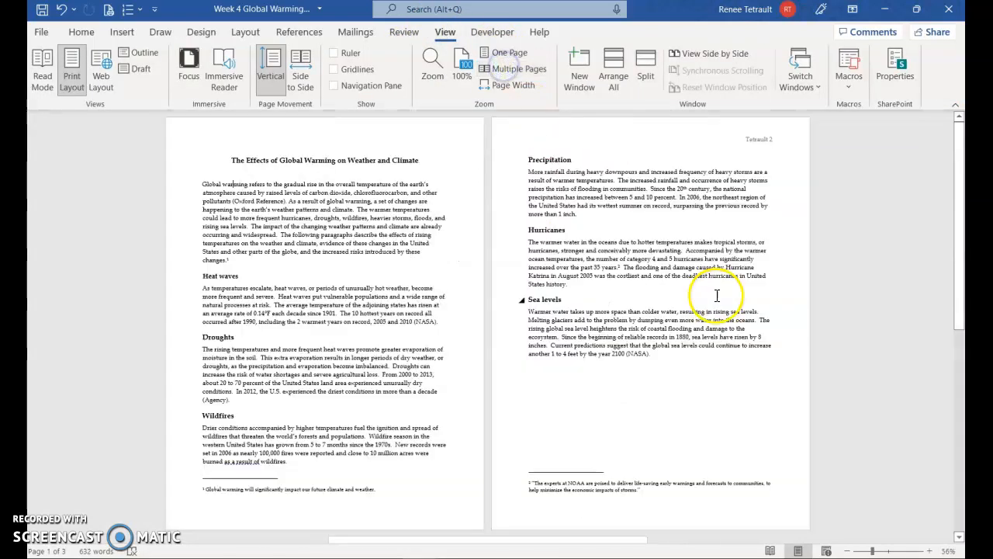
left_click(849, 551)
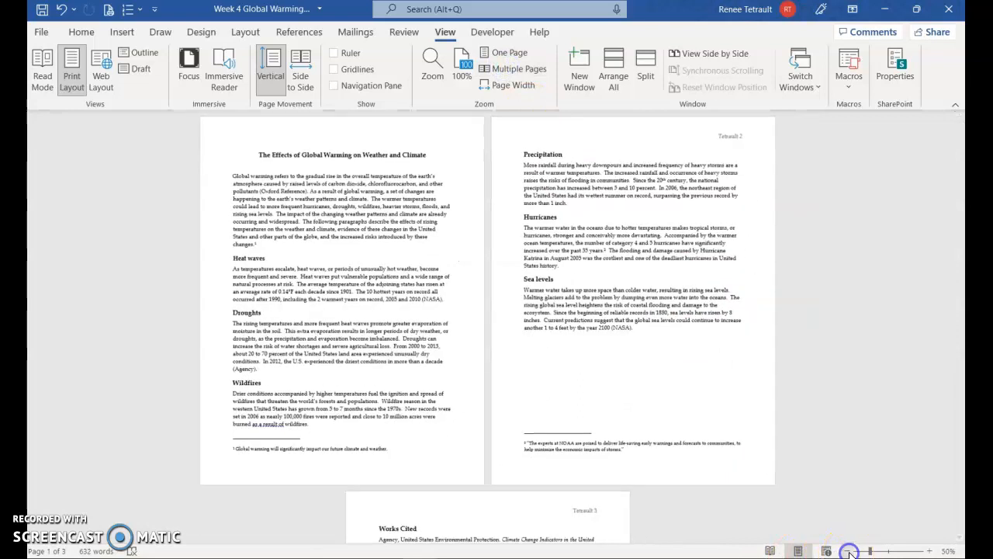